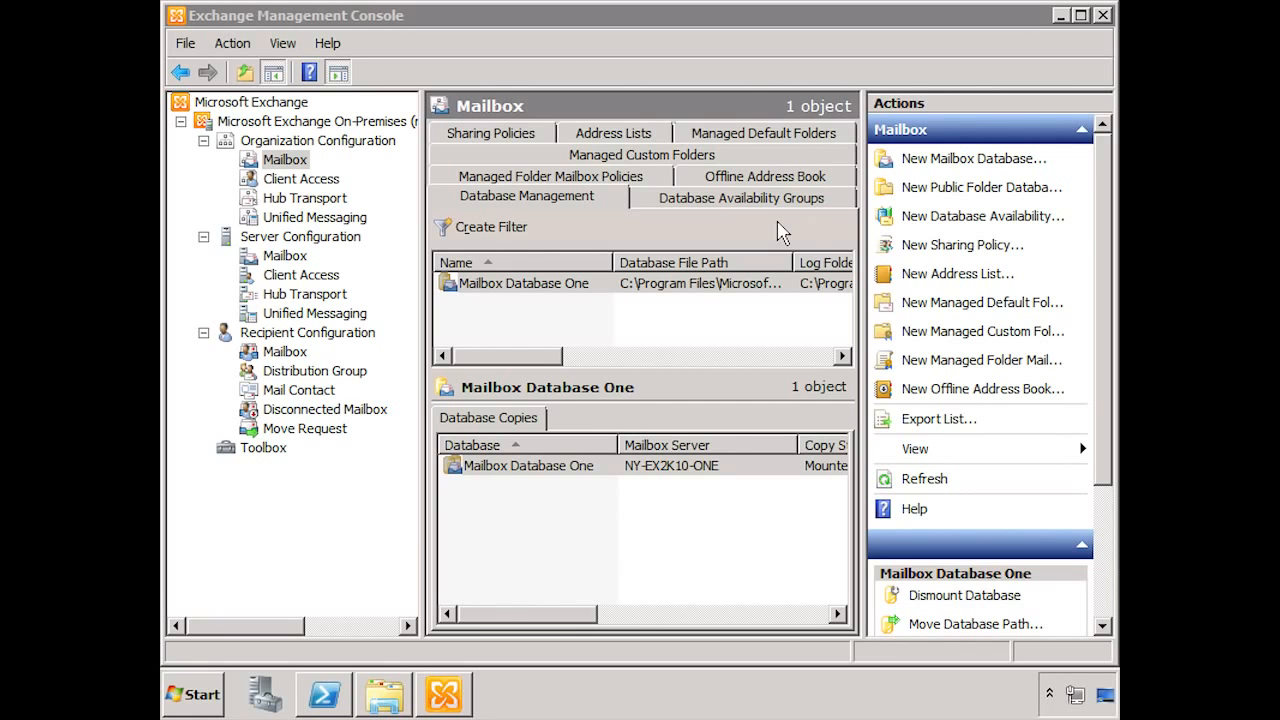
Step: Bring up the Exchange console's Database Management list showing Mailbox Database One mounted
click(778, 222)
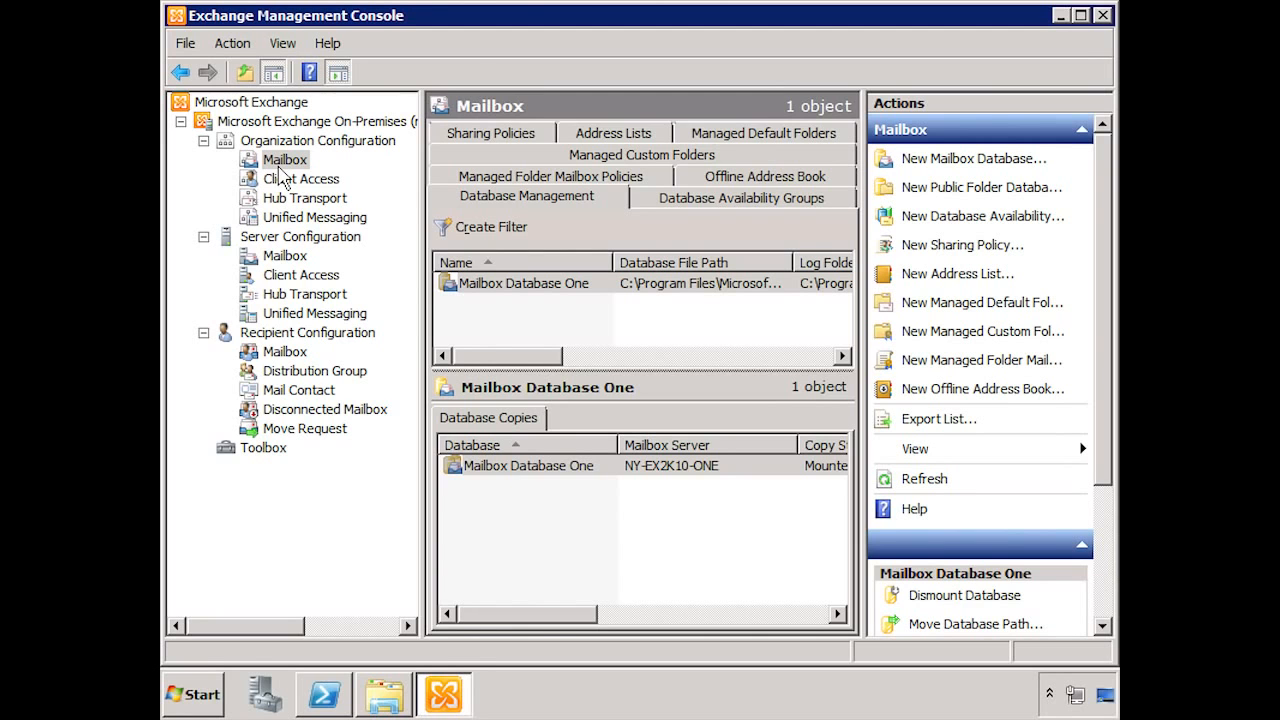
click(380, 702)
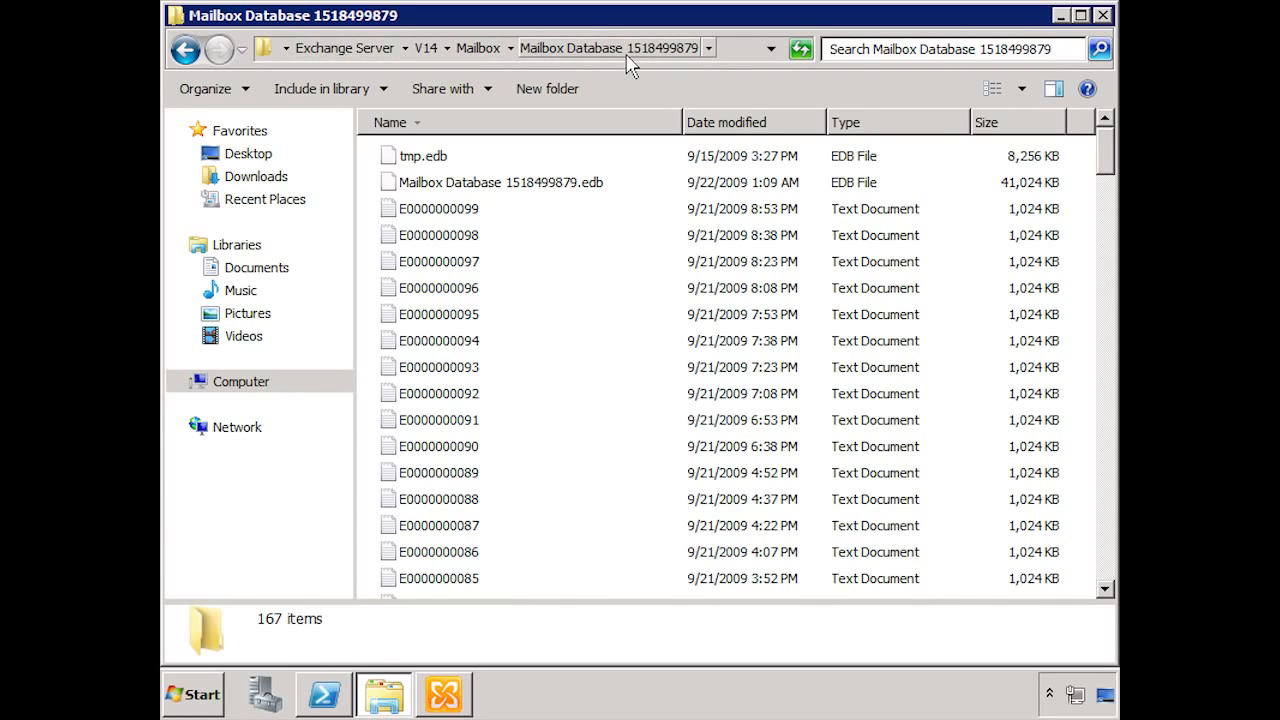
click(492, 56)
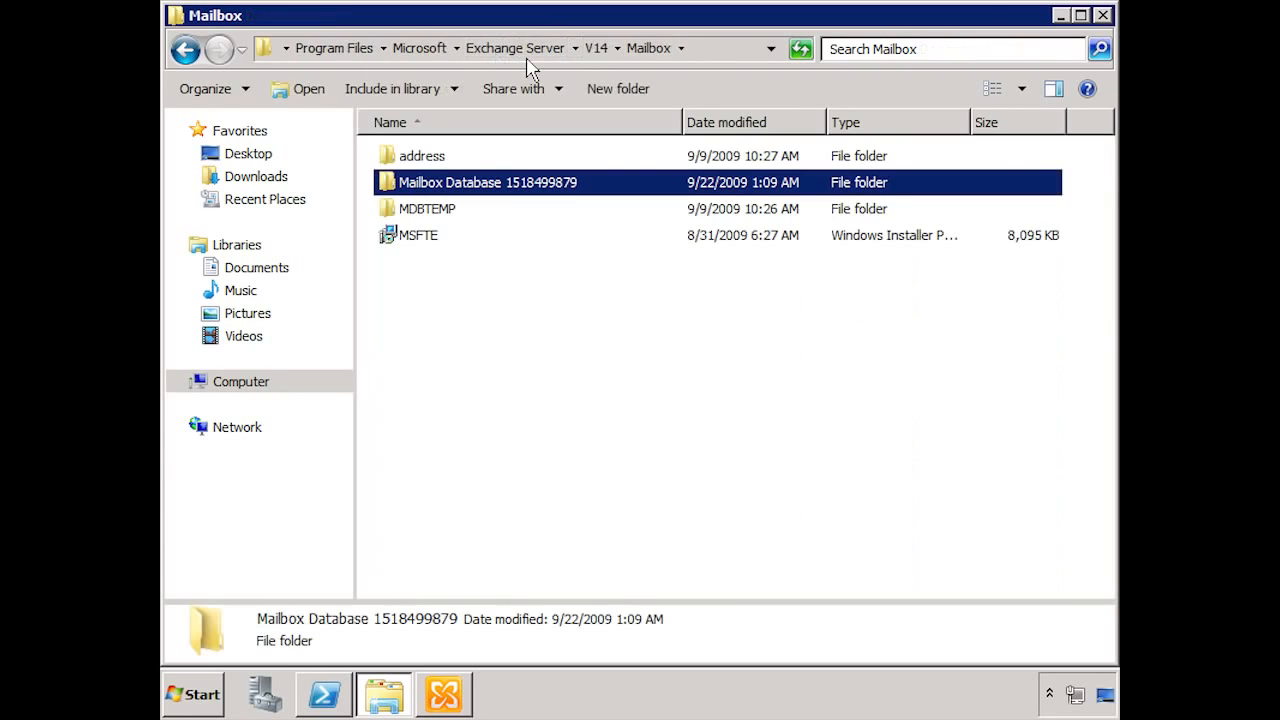
double_click(482, 194)
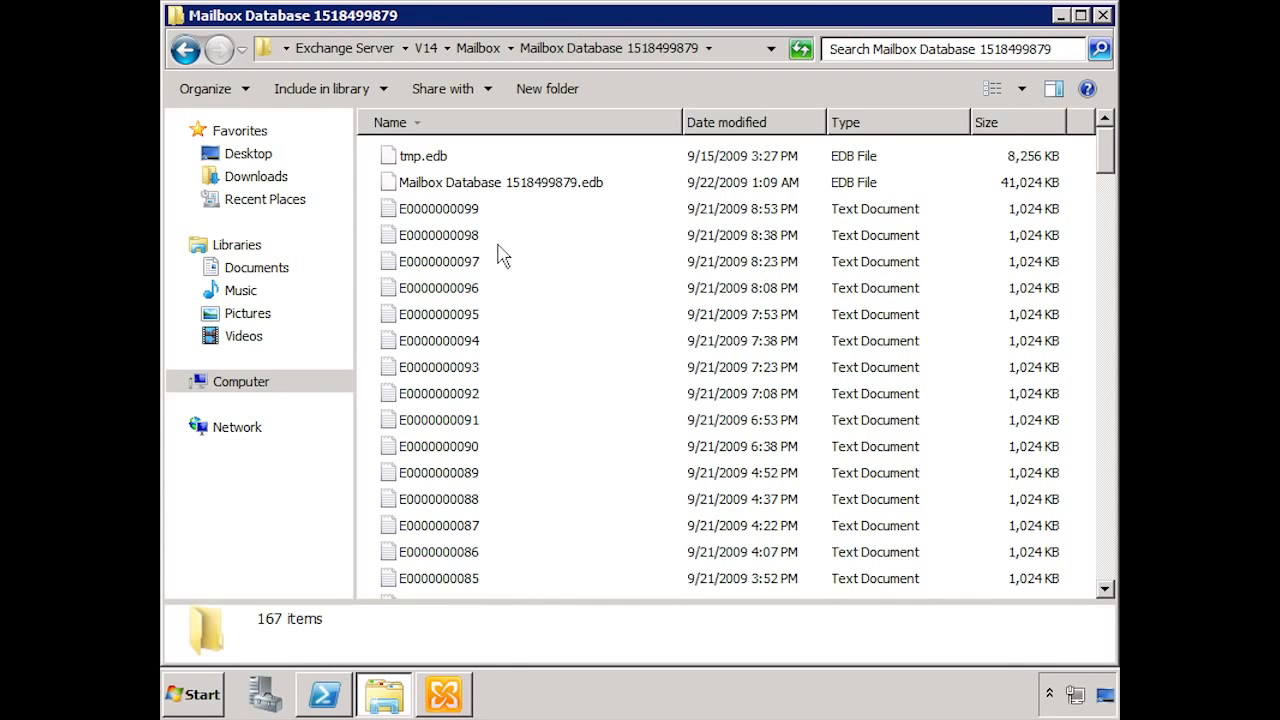
drag(1106, 172, 1105, 214)
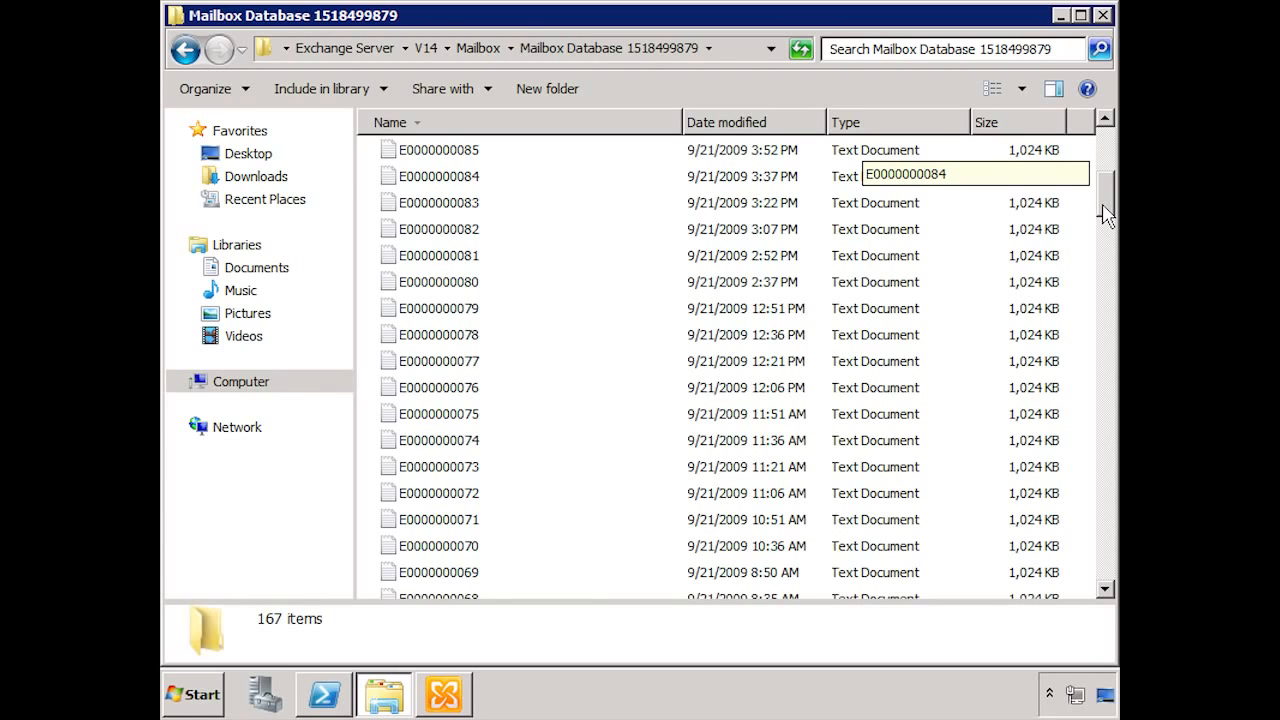
drag(1105, 214, 1105, 160)
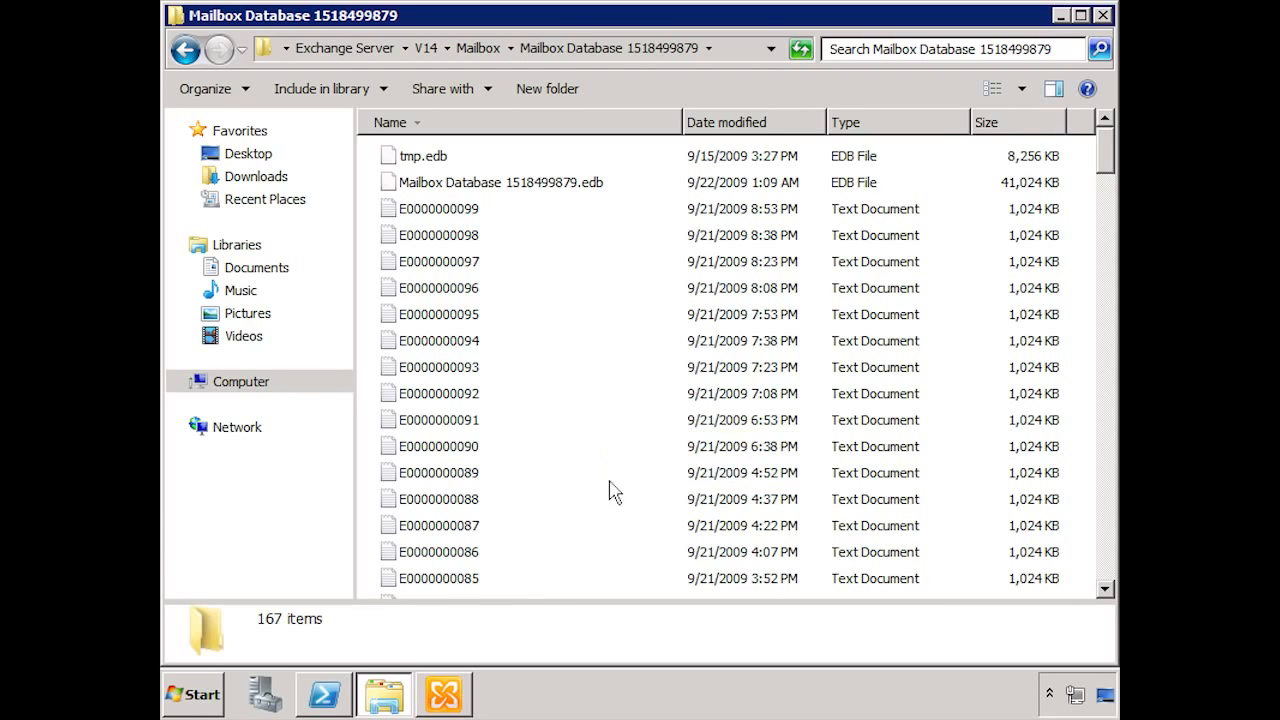
Step: Review the four recipients' types and SMTP addresses under Recipient Configuration
click(456, 695)
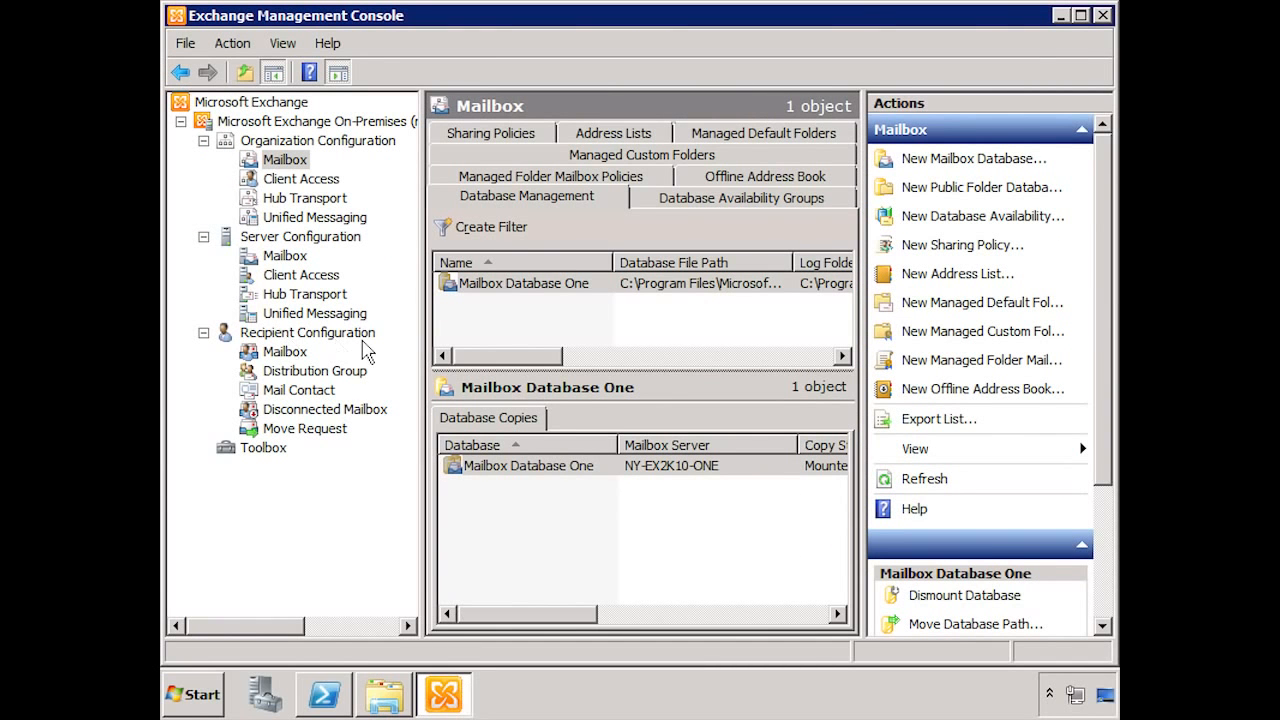
click(318, 333)
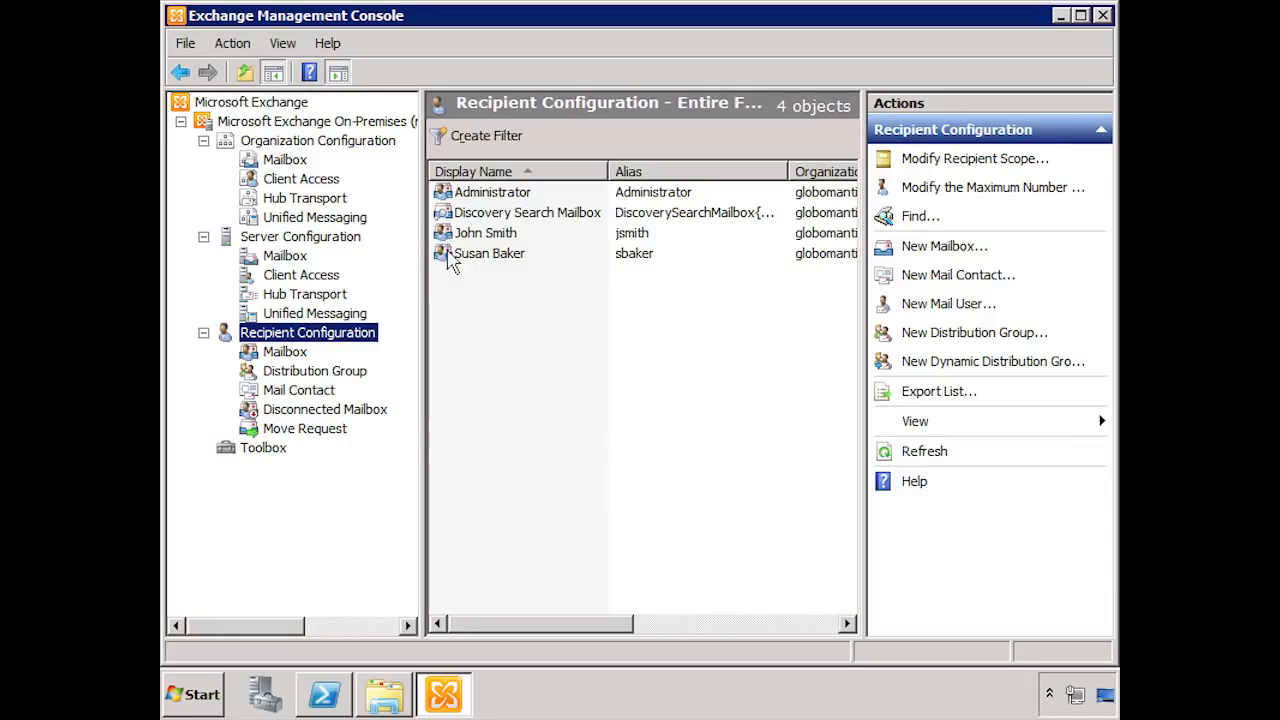
drag(529, 626, 797, 630)
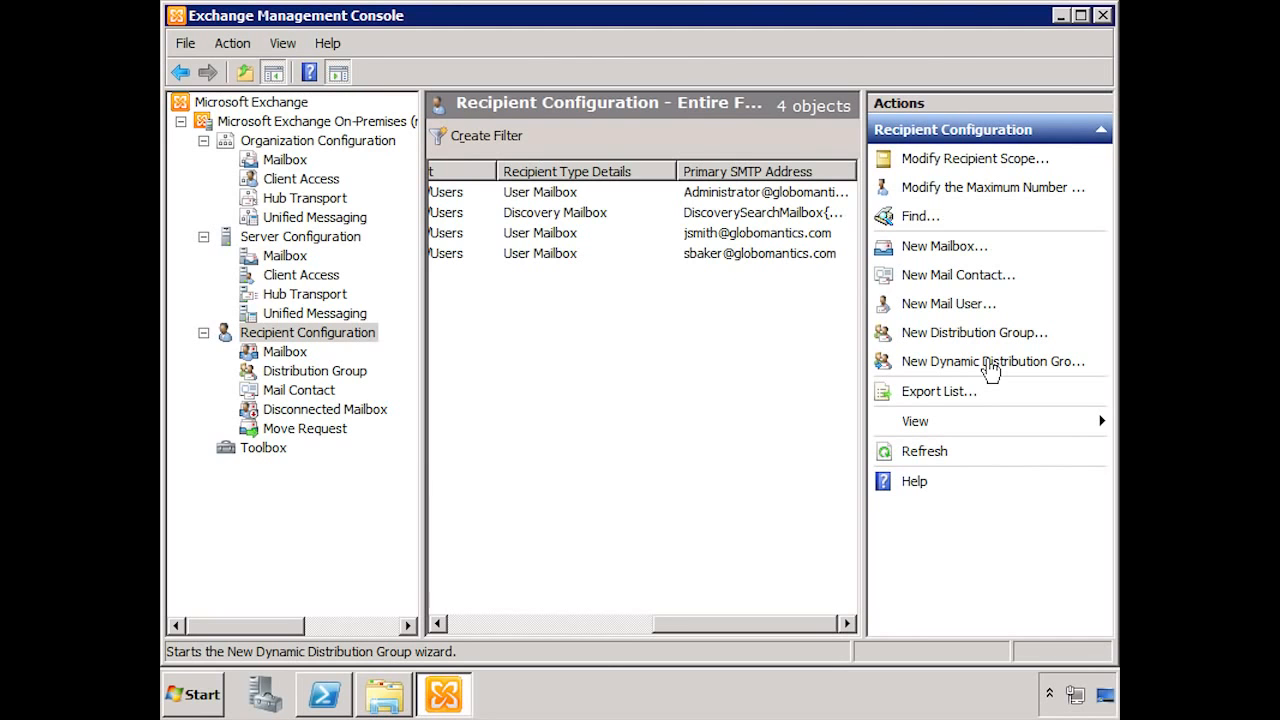
drag(763, 624, 494, 634)
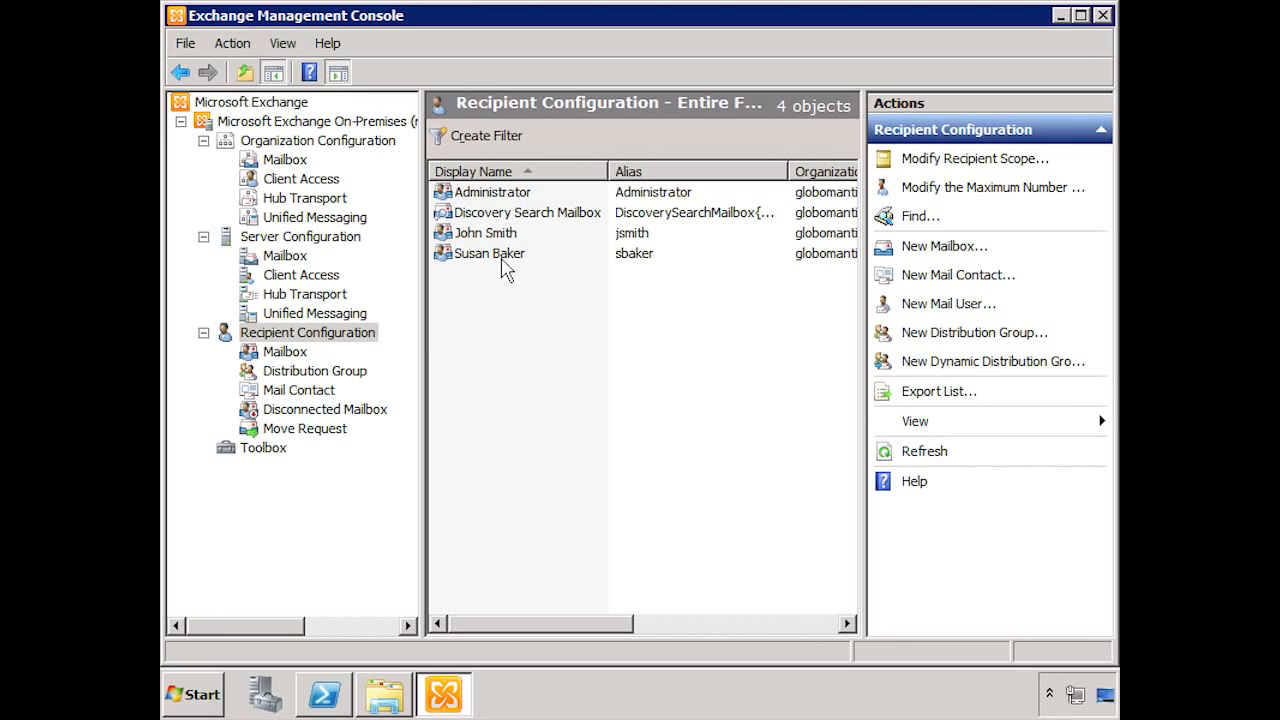
Step: In Active Directory Users and Computers, delete the user account listed below Guest in Users
click(212, 700)
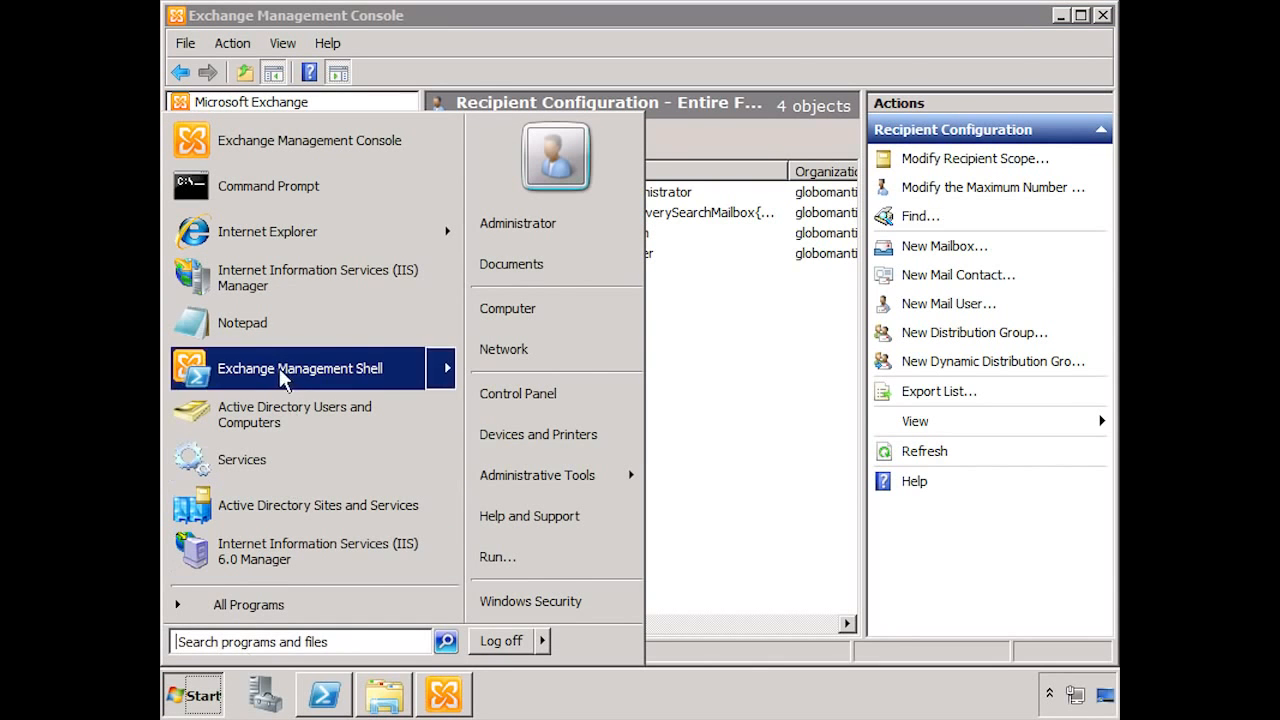
click(286, 418)
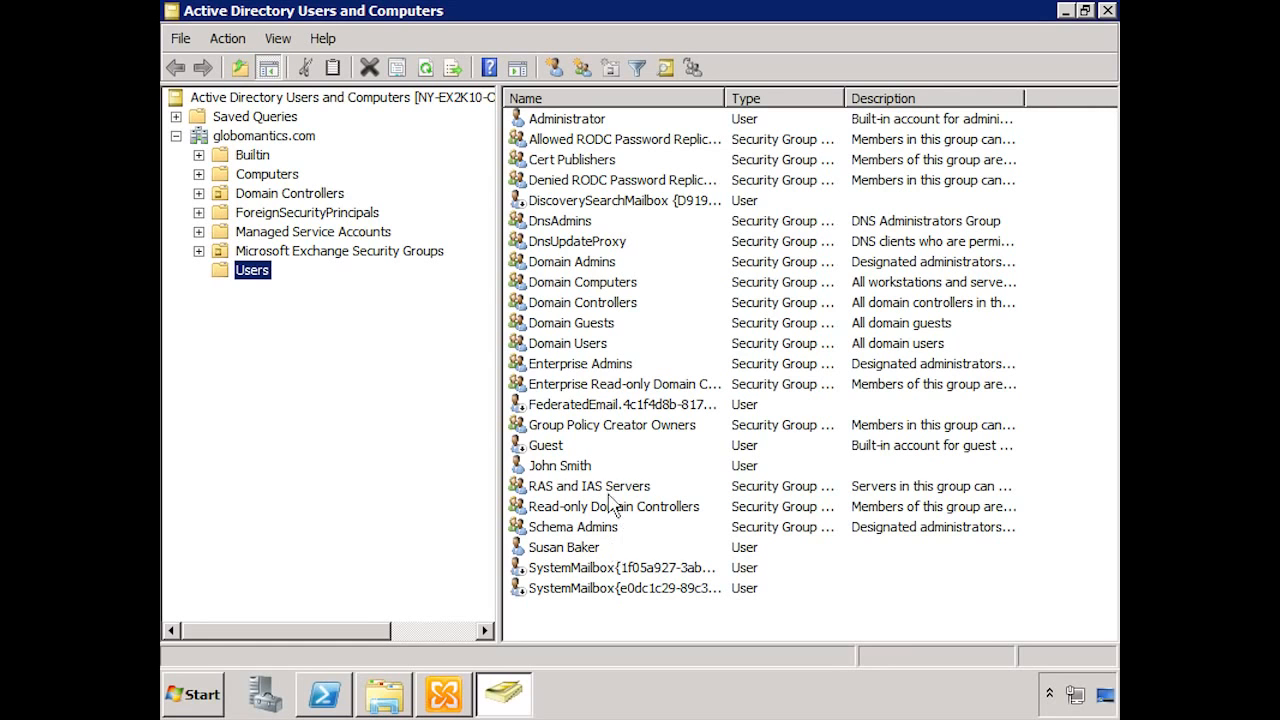
click(562, 467)
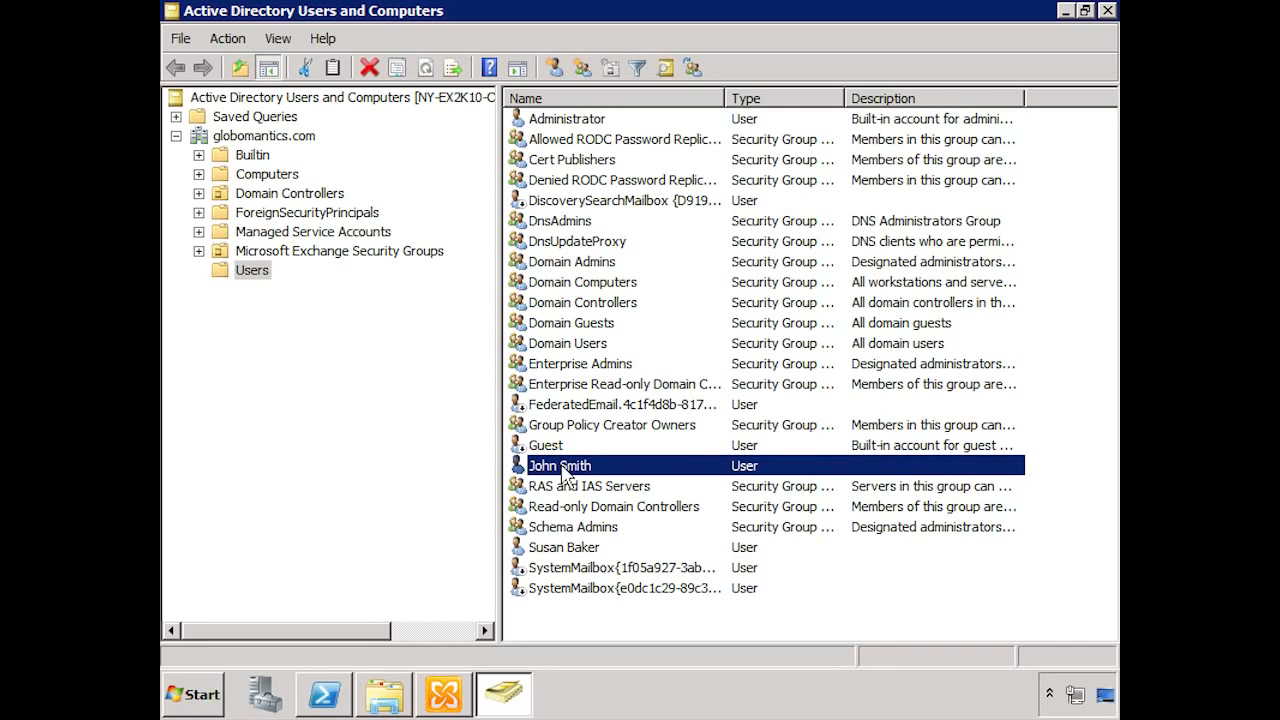
right_click(562, 470)
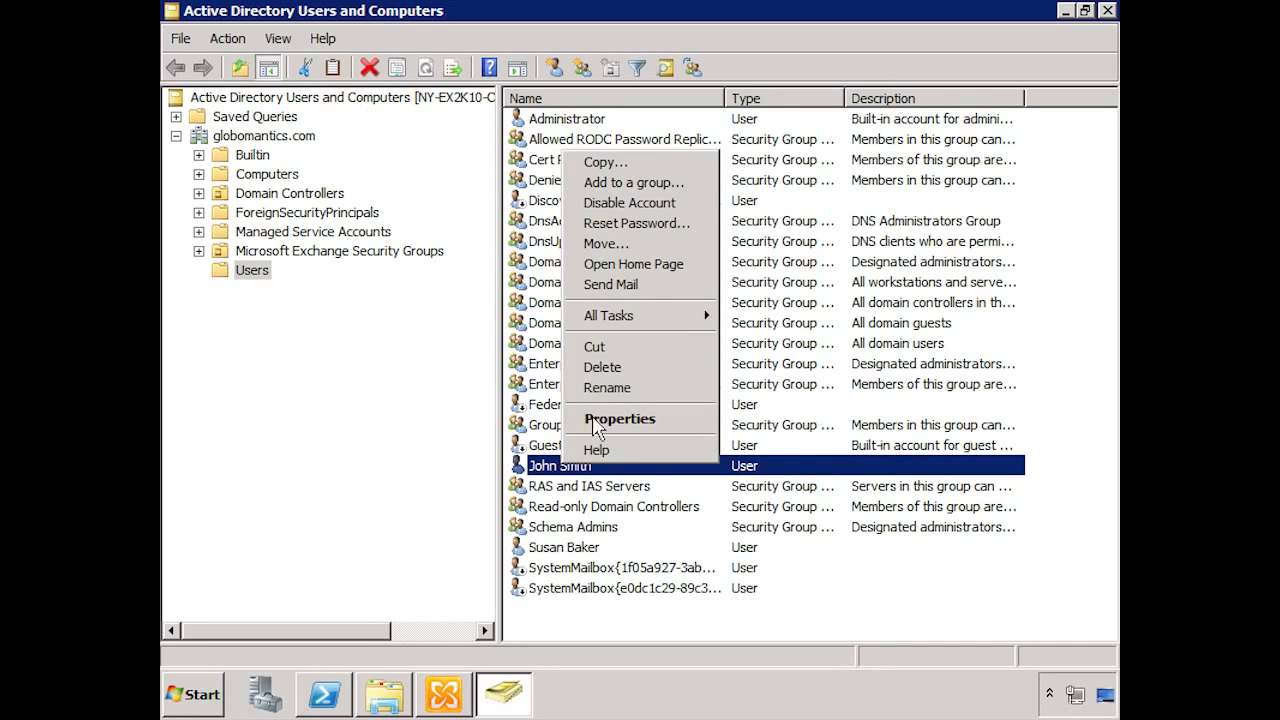
click(595, 368)
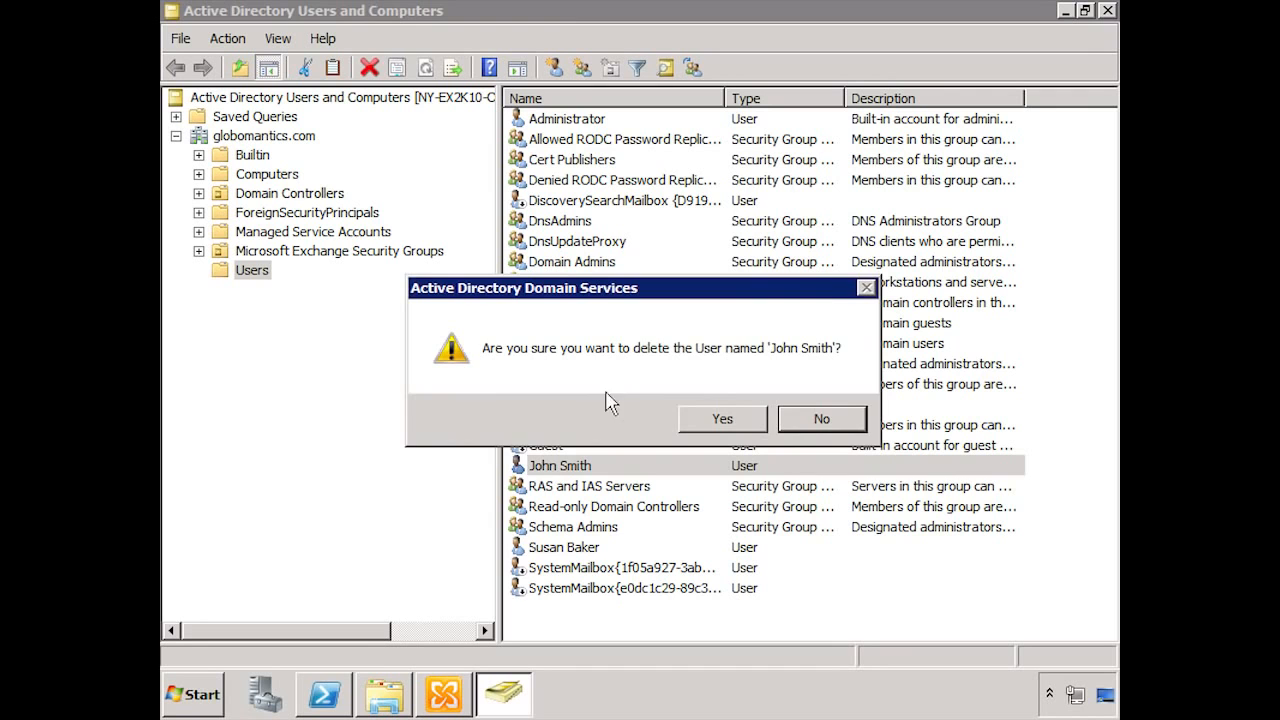
click(738, 424)
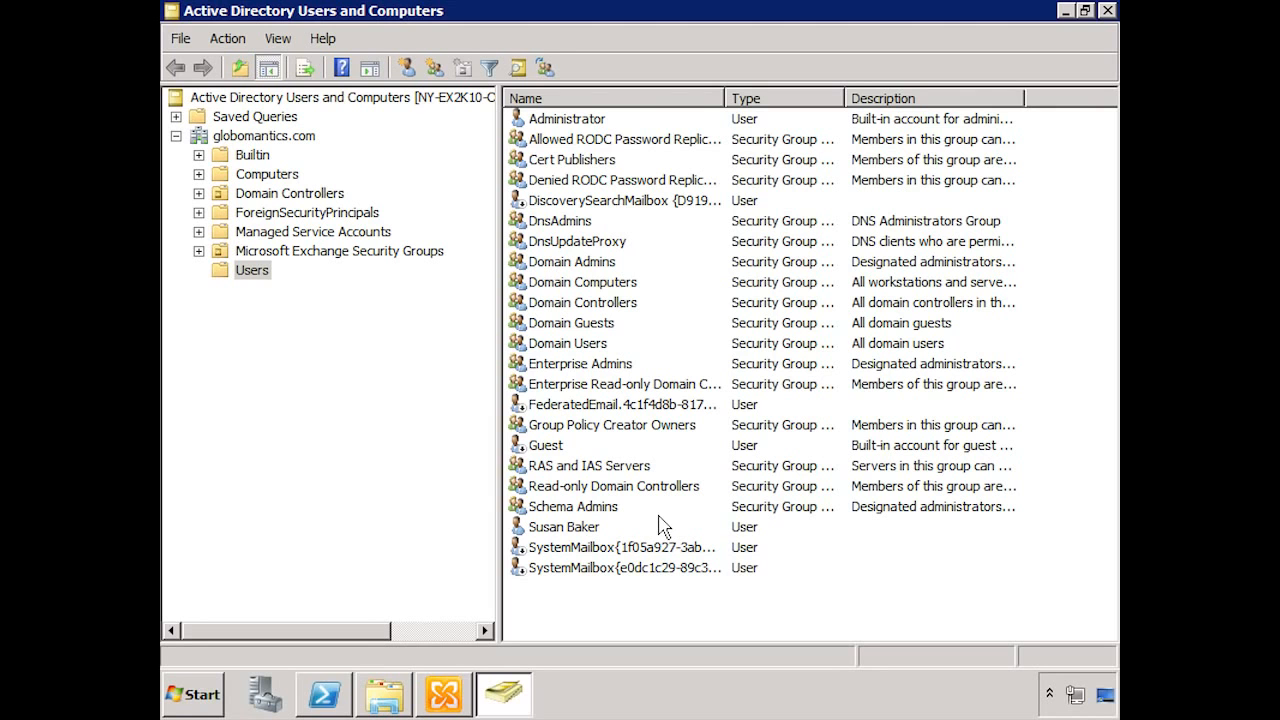
click(445, 694)
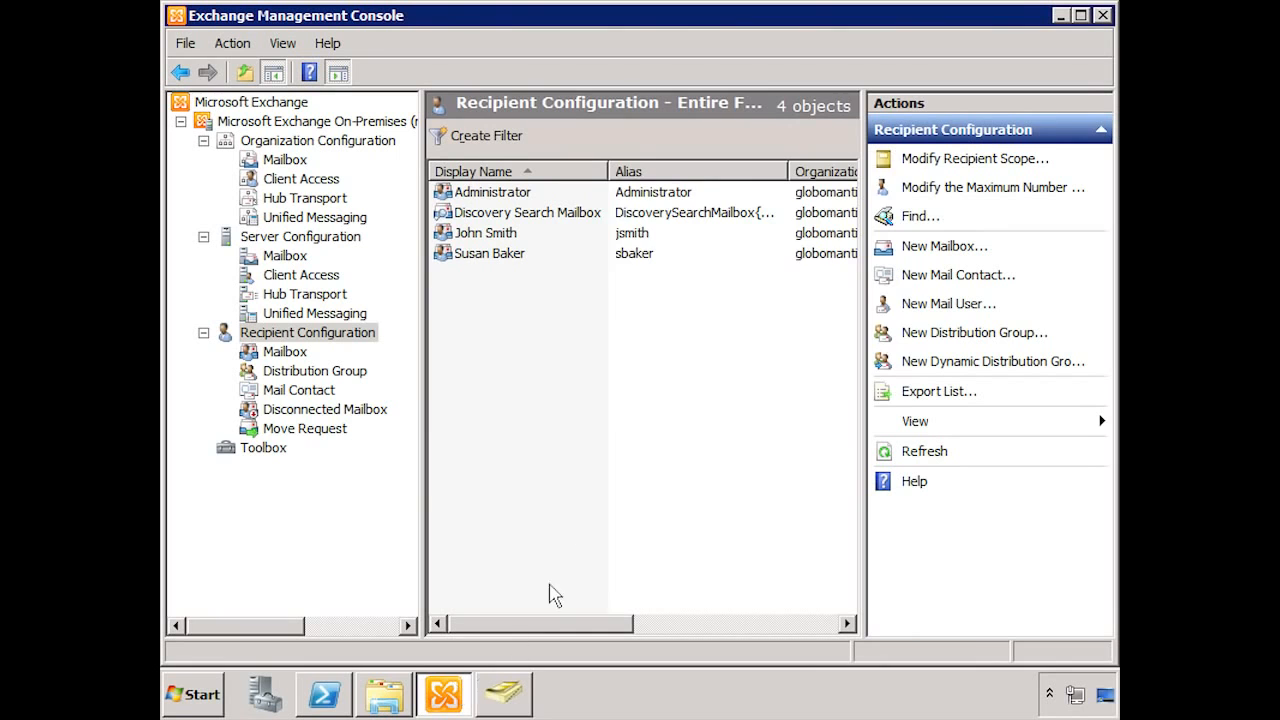
right_click(564, 426)
click(607, 378)
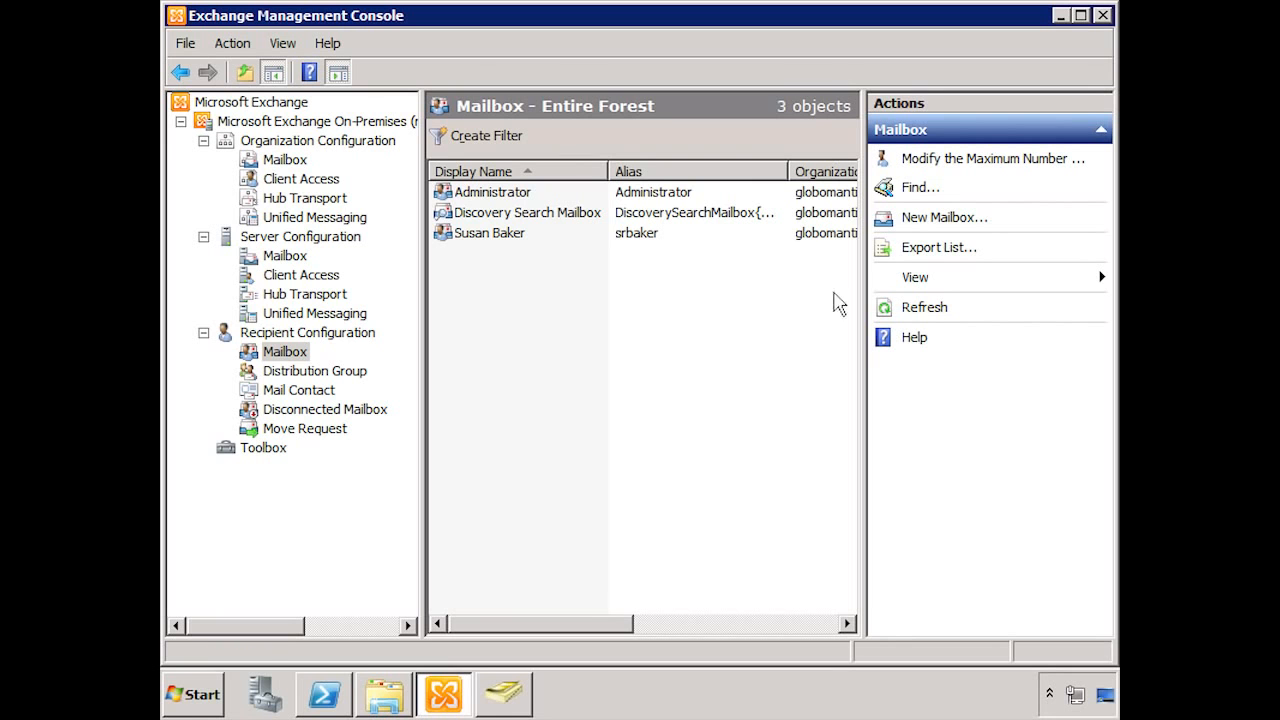
Step: Launch the New Mailbox wizard from the Actions pane
click(925, 218)
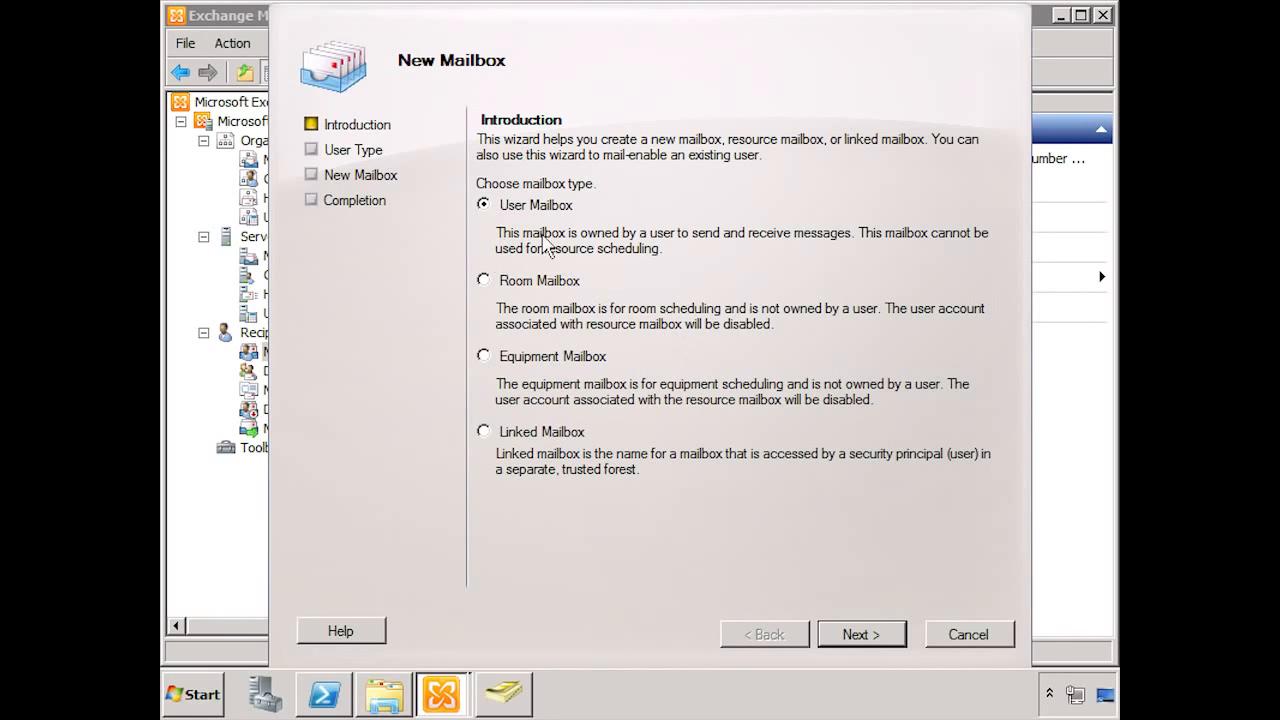
Step: Keep User Mailbox and New user selected and advance to the User Information page
click(862, 635)
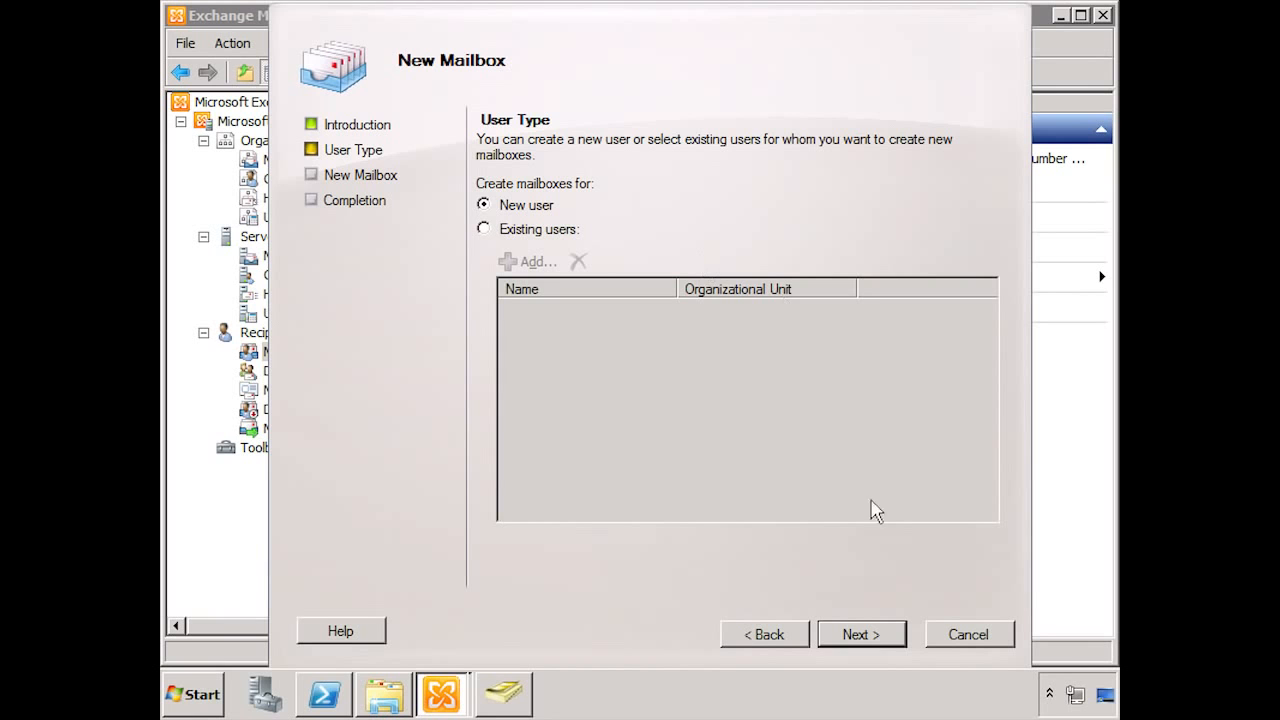
click(848, 634)
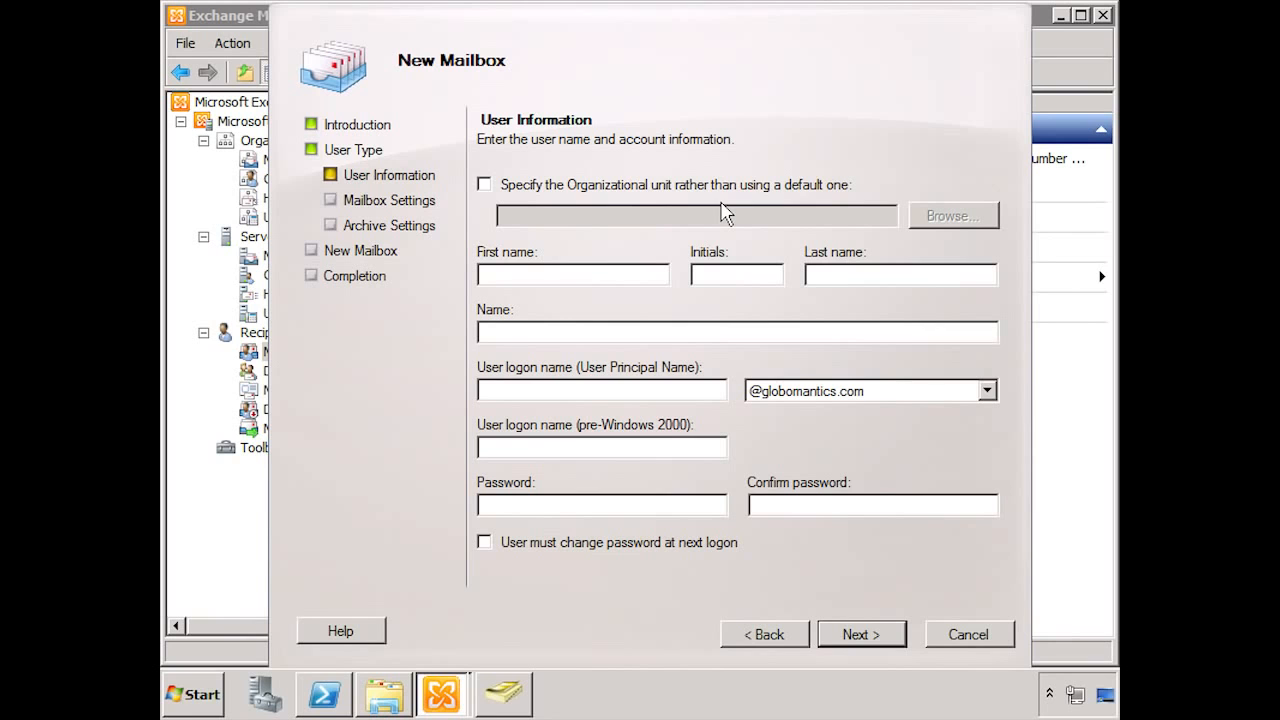
Step: Enter the new user's first name, initial, last name, logon name and account password
click(522, 274)
key(Tab)
key(Tab)
key(Tab)
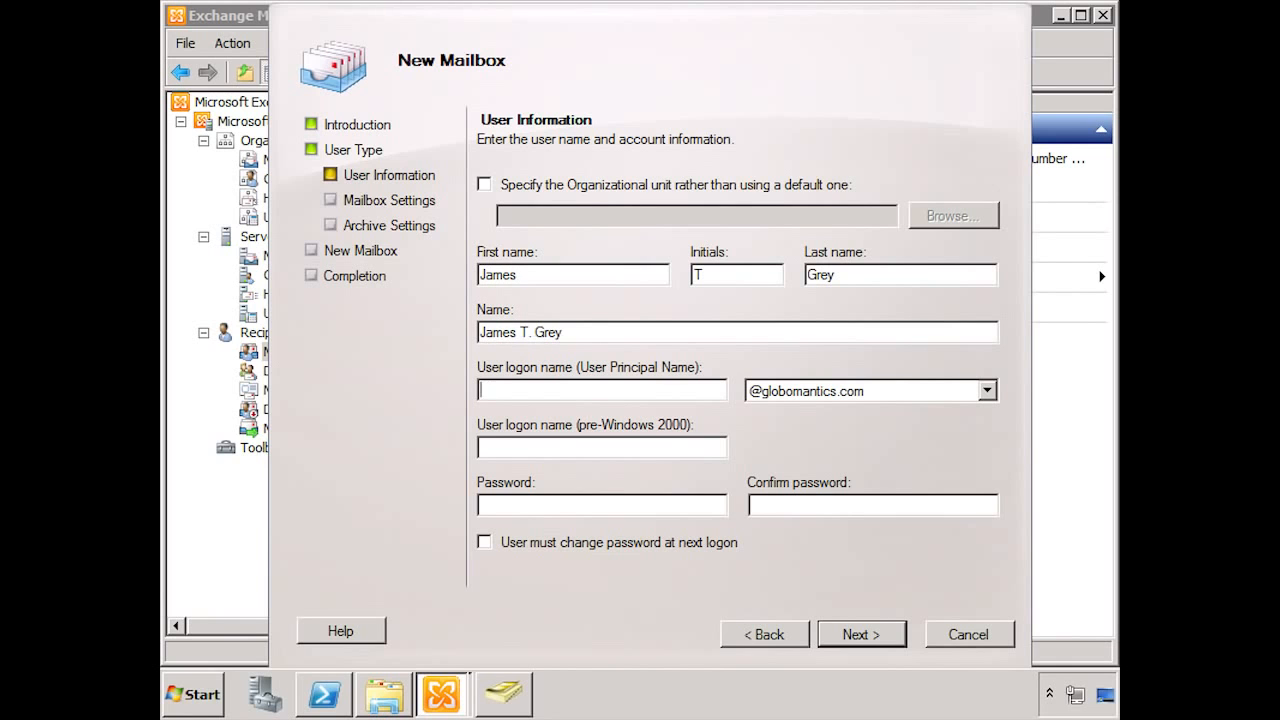
key(Tab)
key(Tab)
key(Tab)
text(Pa$$w0rd1)
key(Tab)
text(Pa$$w0r)
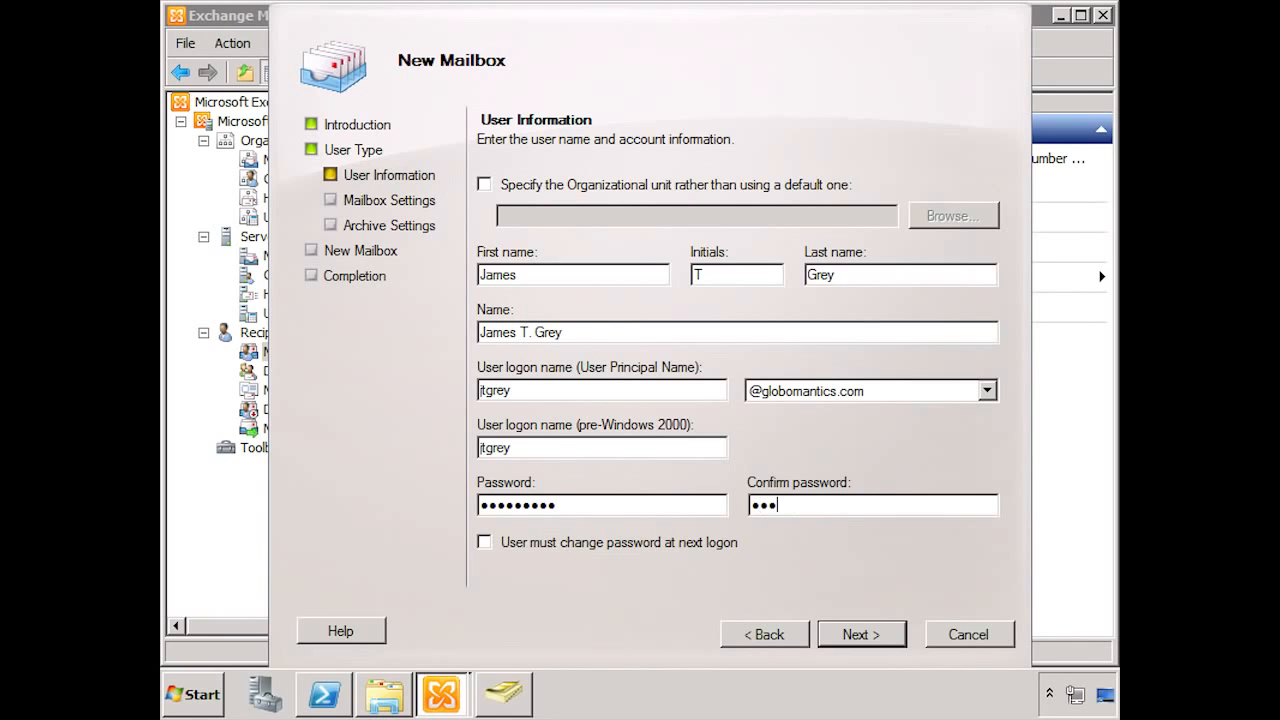
text(d1)
Step: Set the mailbox alias to the user's logon name, leaving database and policies automatic
click(848, 636)
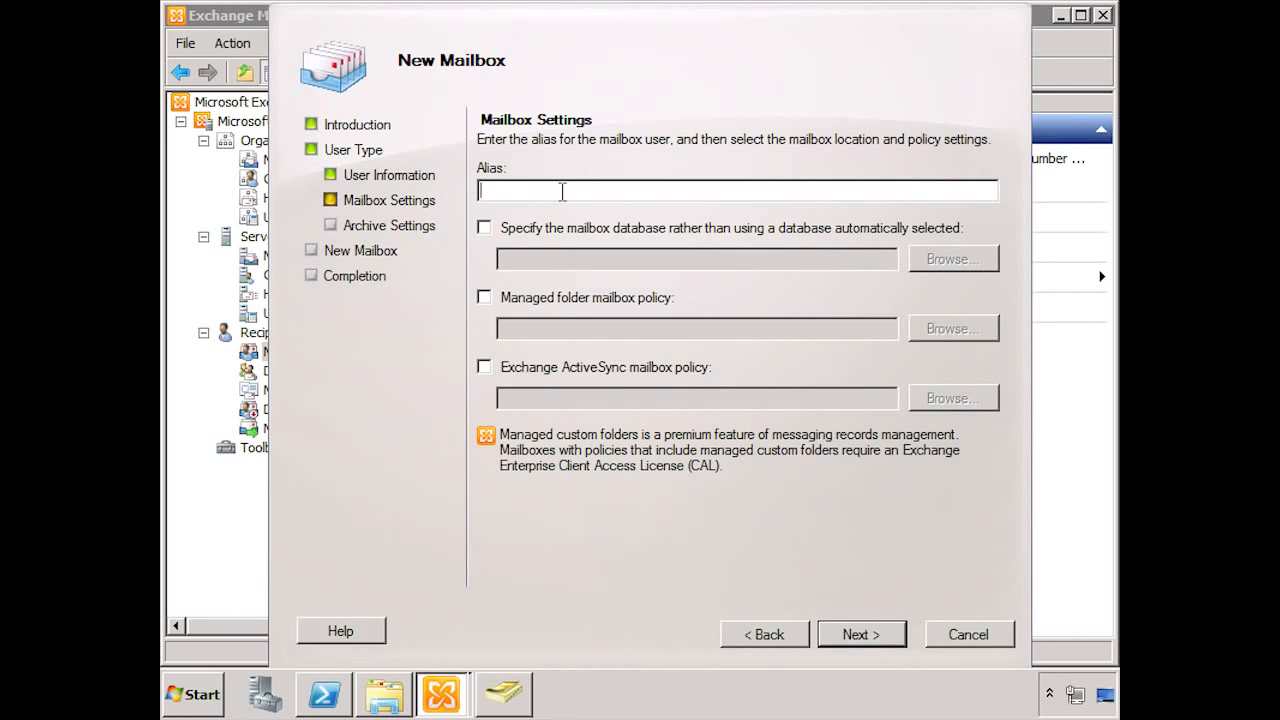
Step: Skip creating an archive mailbox and advance to the configuration summary
click(843, 634)
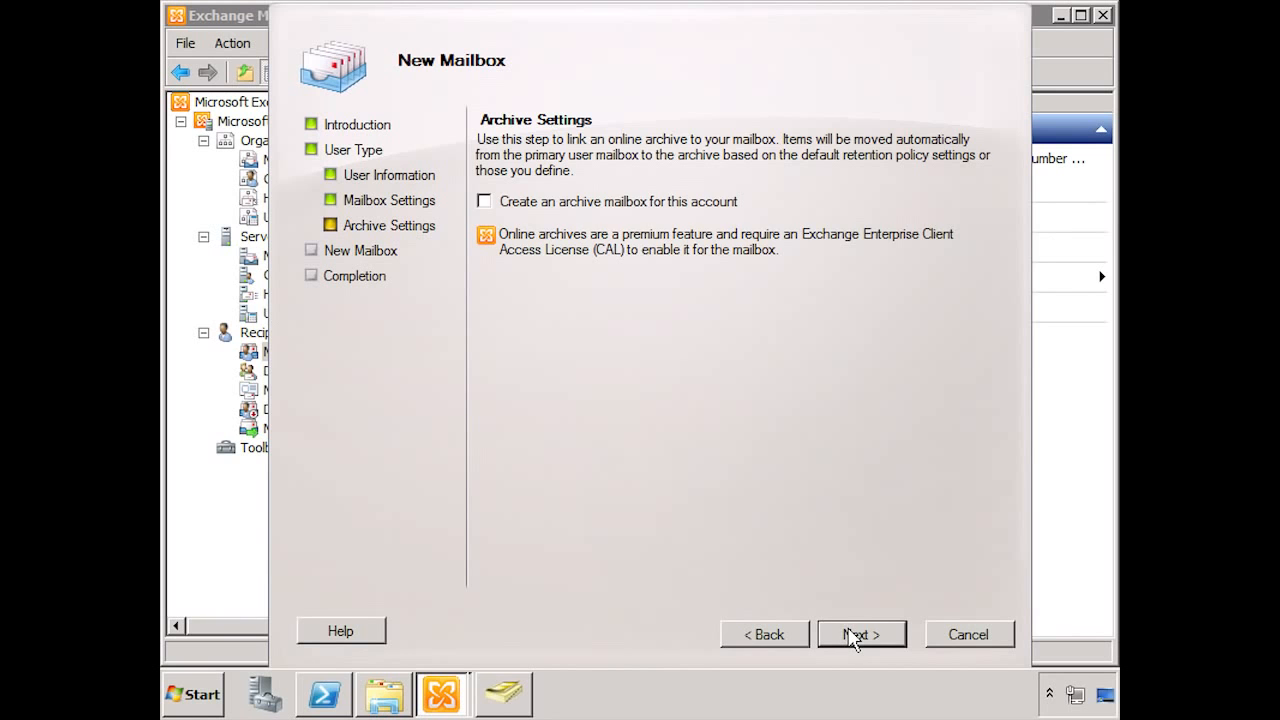
click(853, 638)
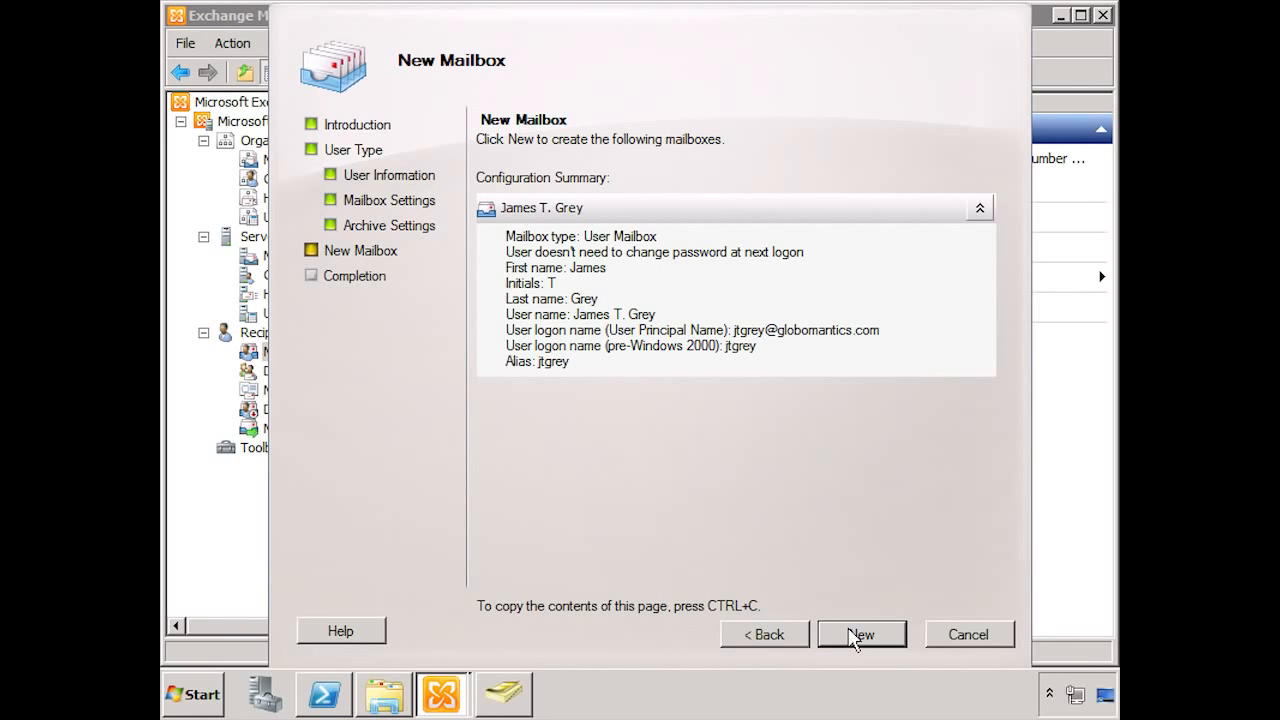
Step: Create the new user mailbox and close the wizard once it reports 1 succeeded
click(856, 645)
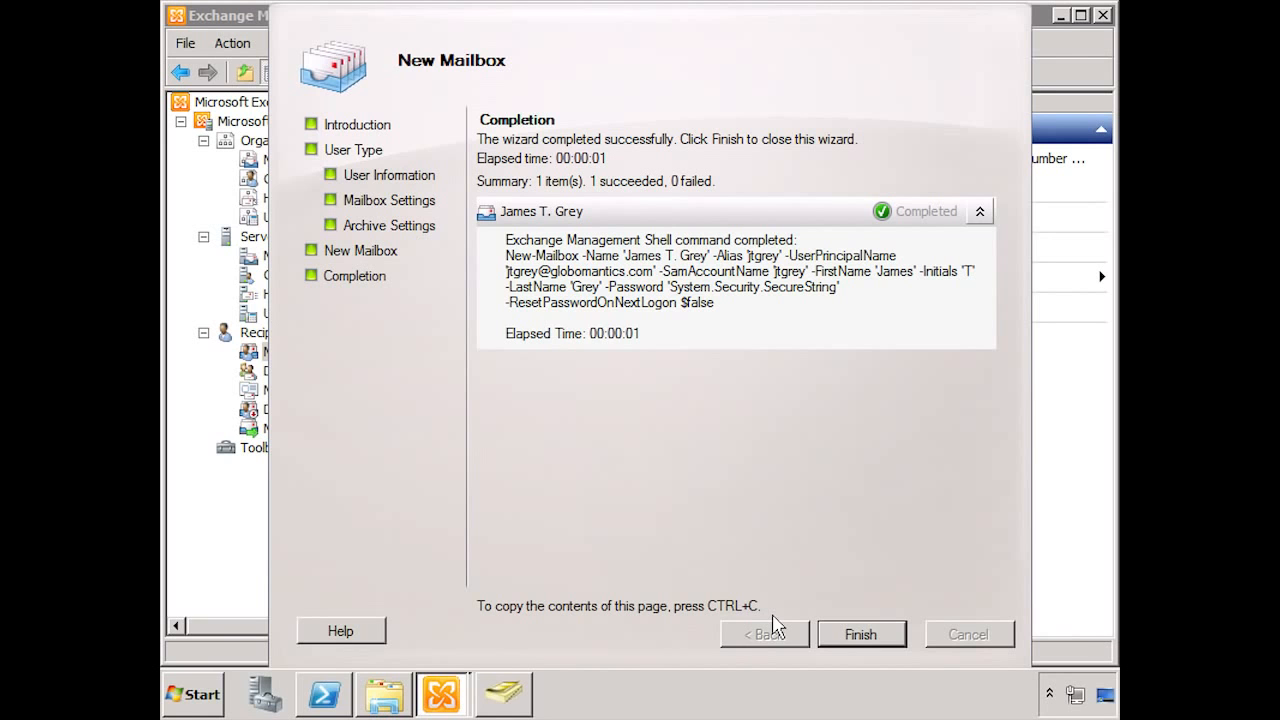
click(864, 634)
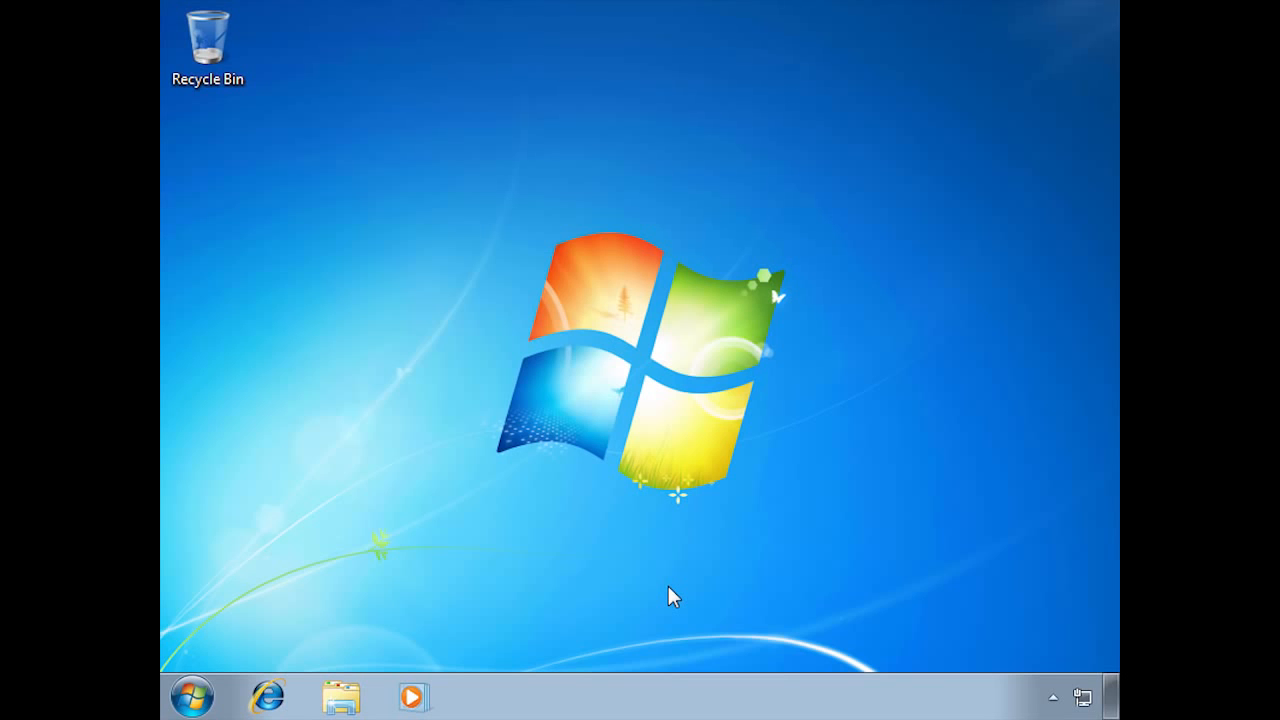
click(278, 697)
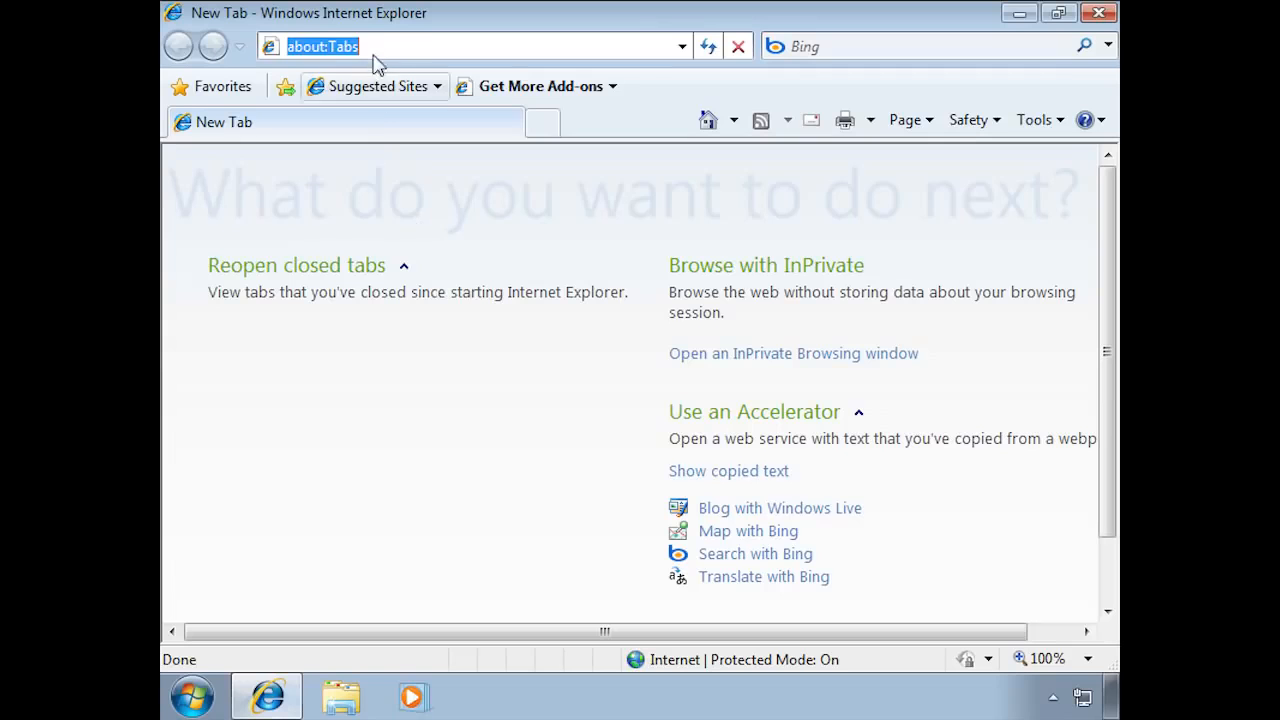
double_click(375, 47)
text(h)
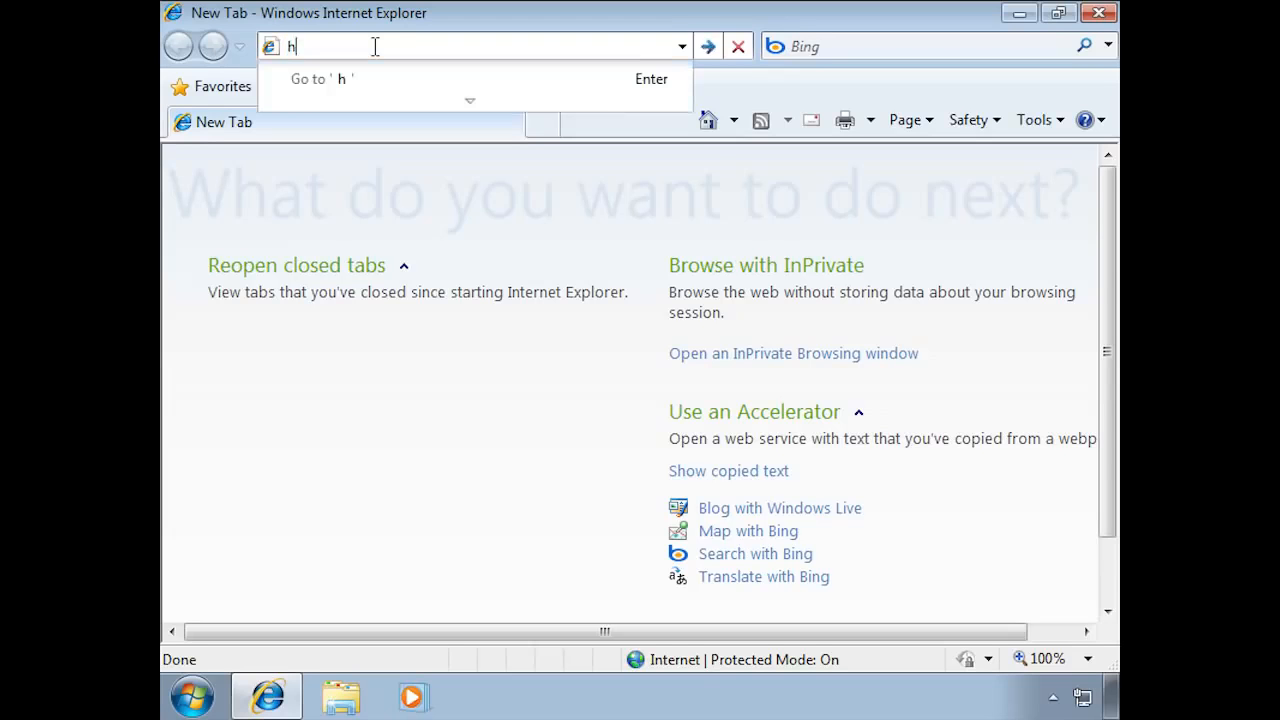
text(ttps://)
text(192.)
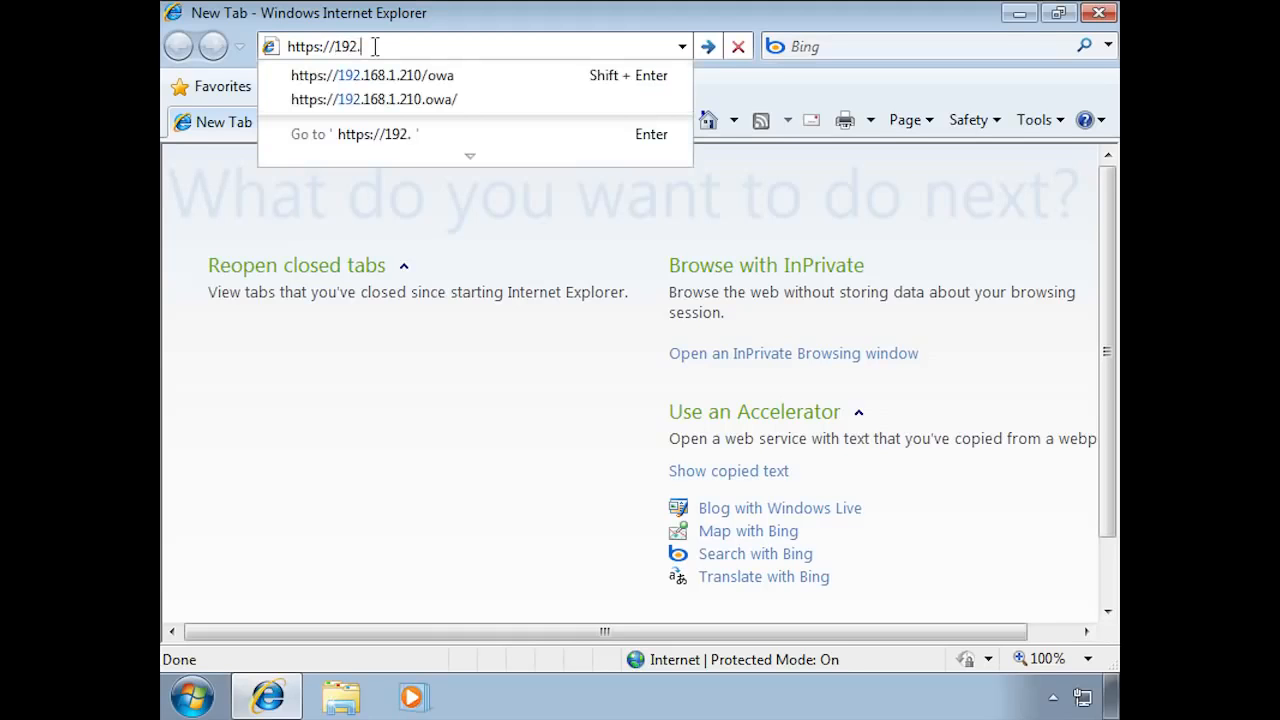
text(168.1.210)
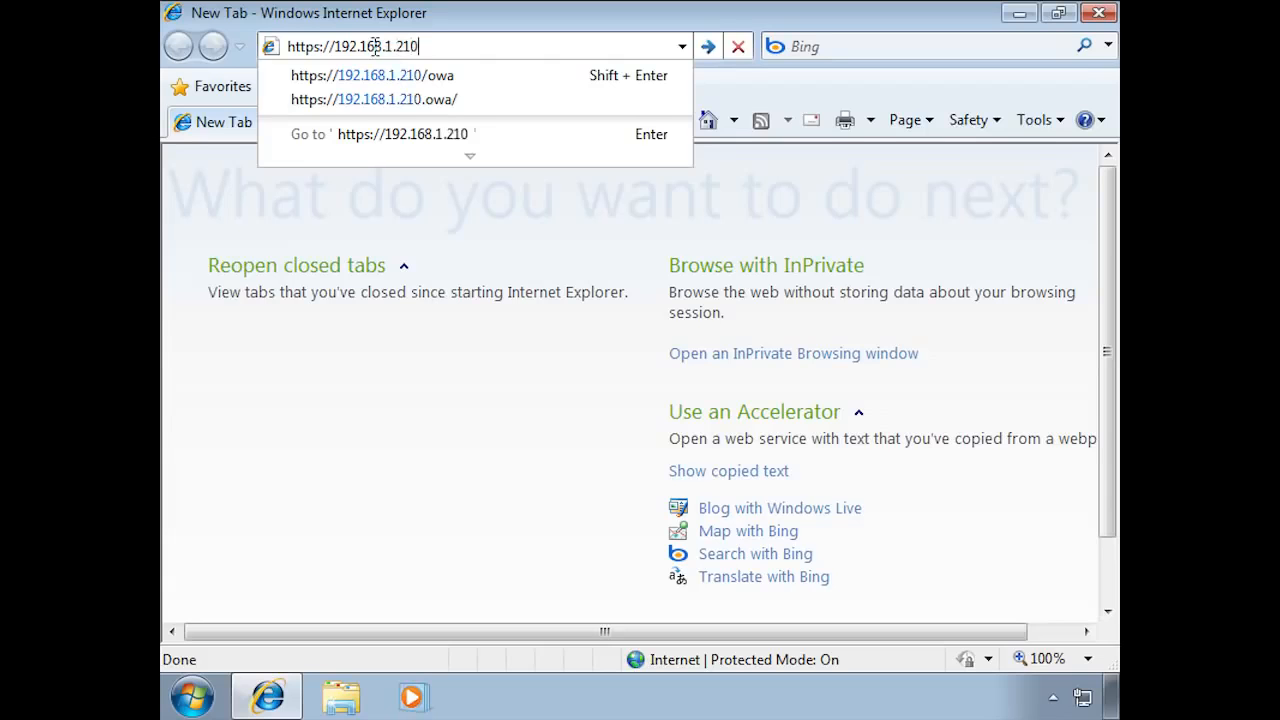
text(/owa)
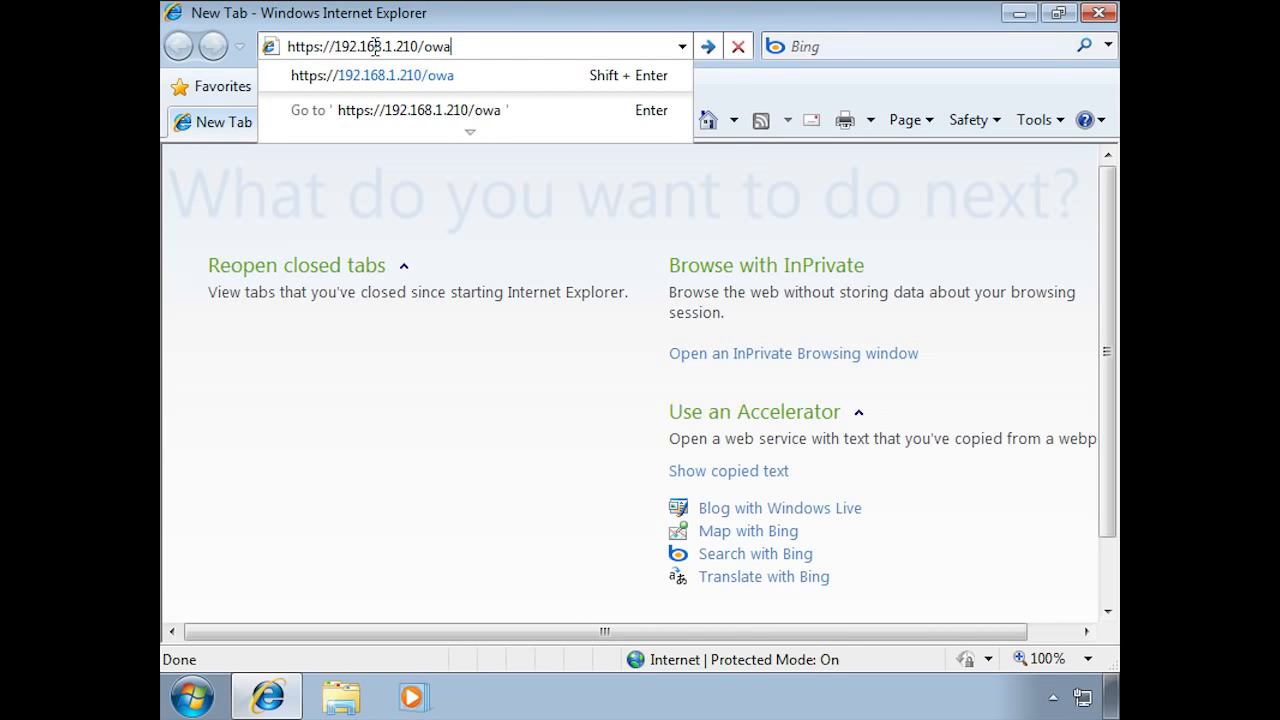
key(Return)
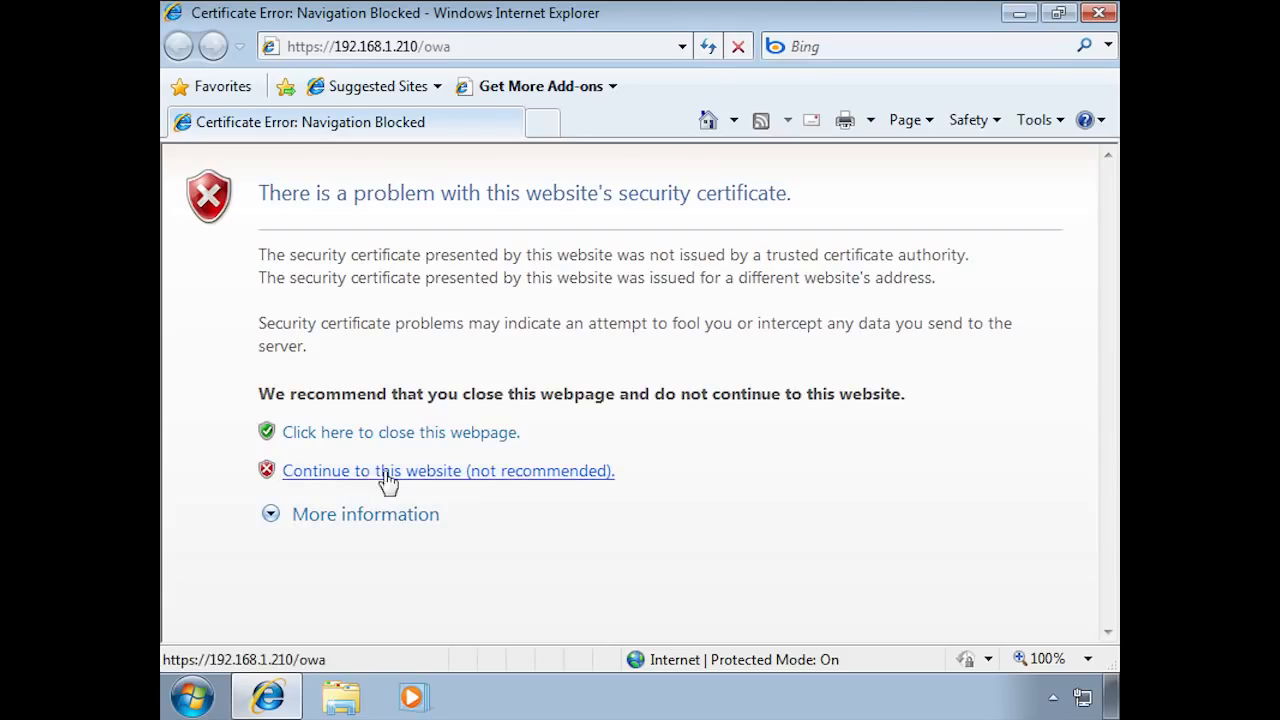
Step: Bypass the certificate warning, mark this as a private computer, and enter the user's domain user name and password
click(424, 478)
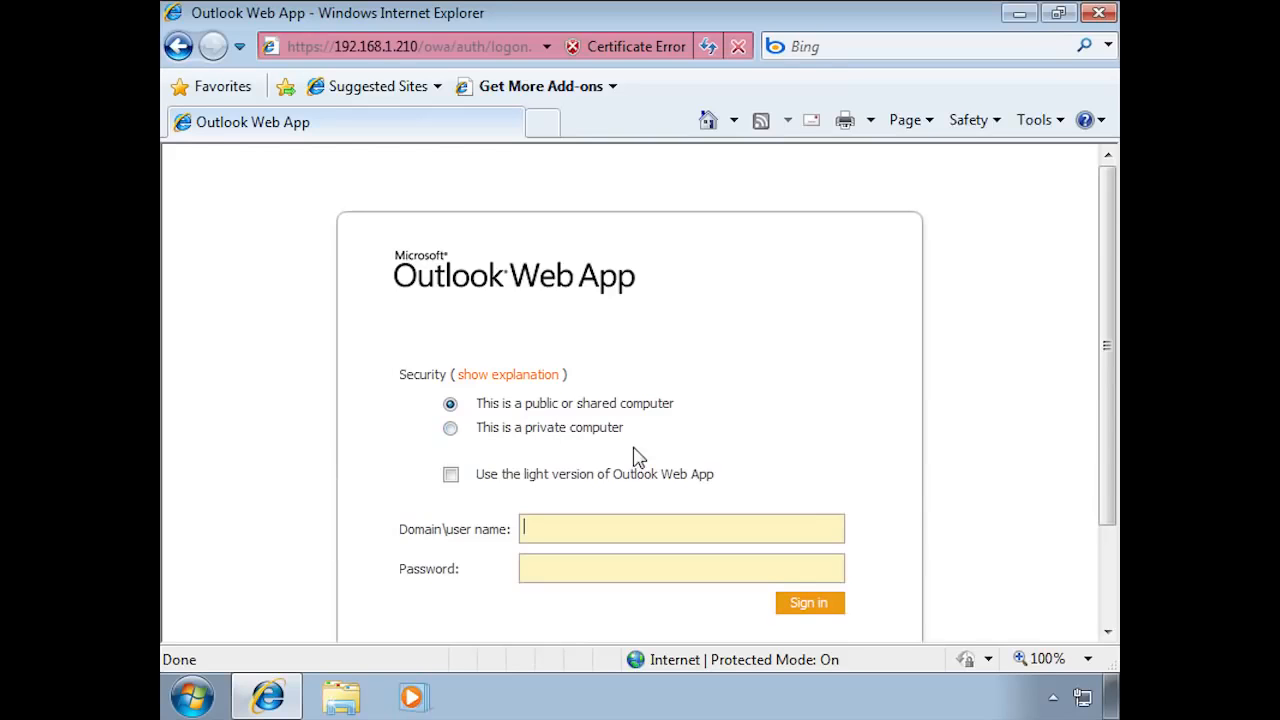
click(451, 428)
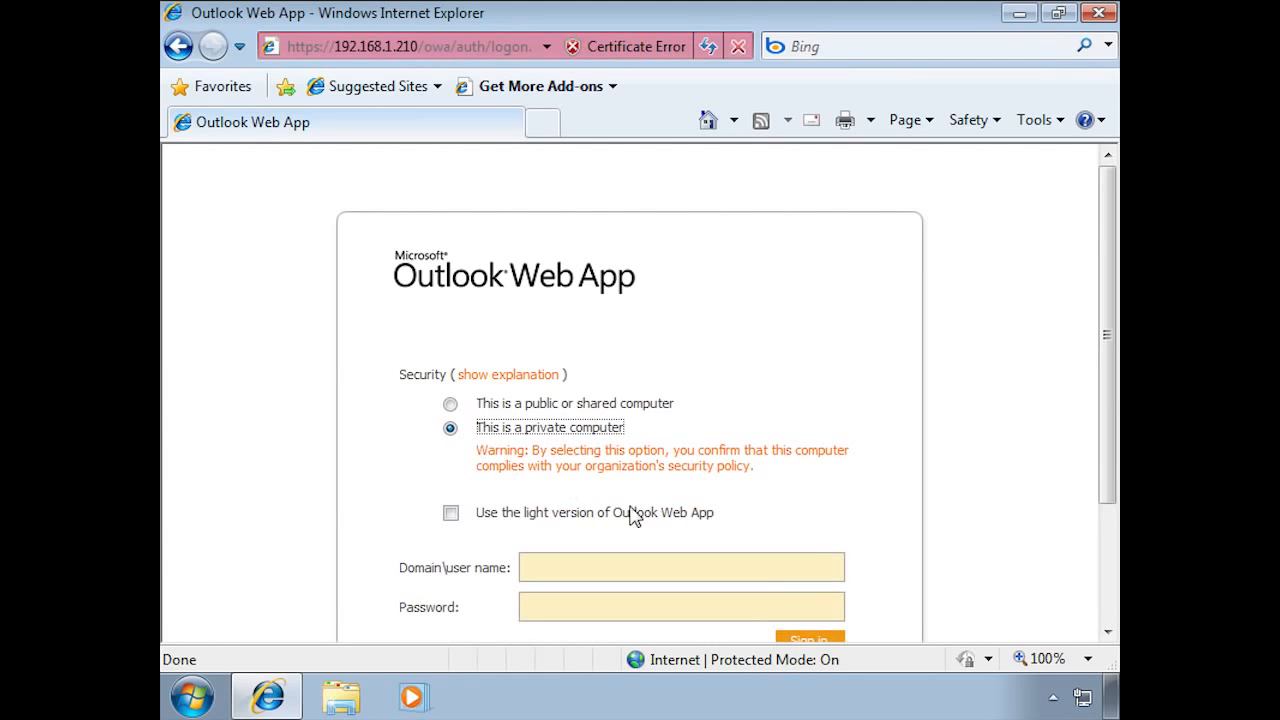
drag(1108, 482, 1110, 590)
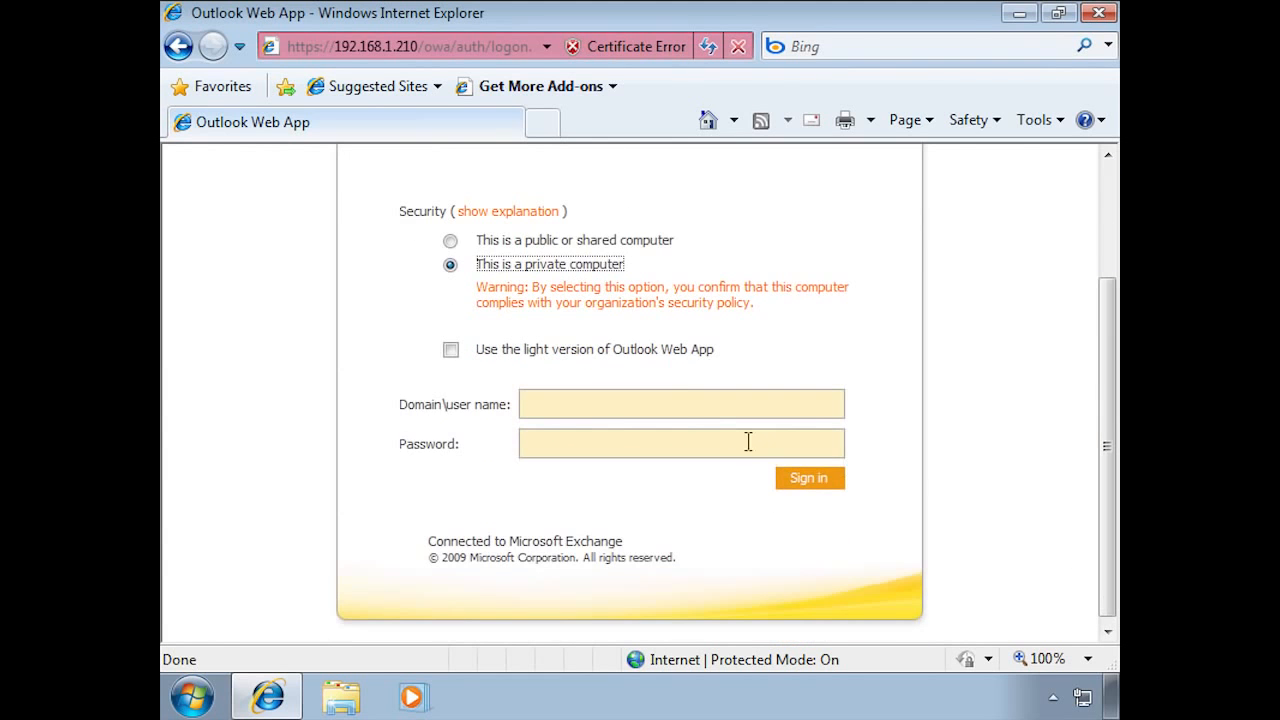
click(659, 405)
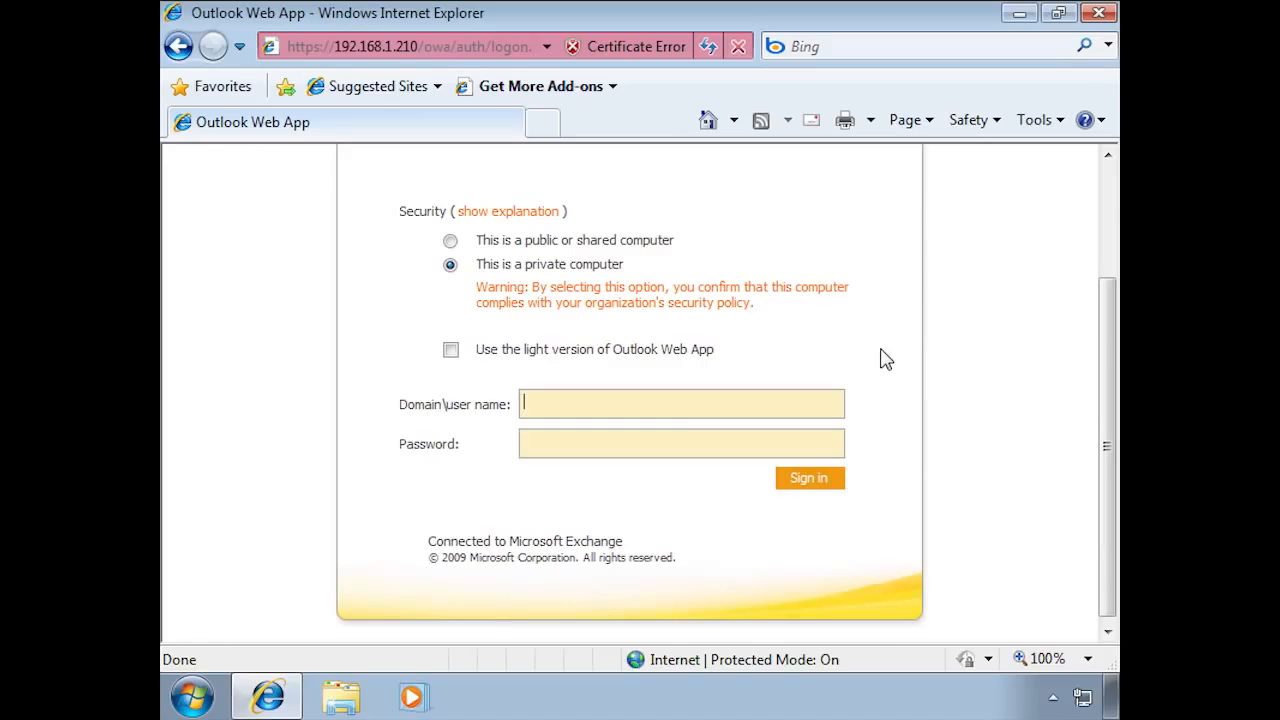
key(Tab)
text(*********)
click(827, 479)
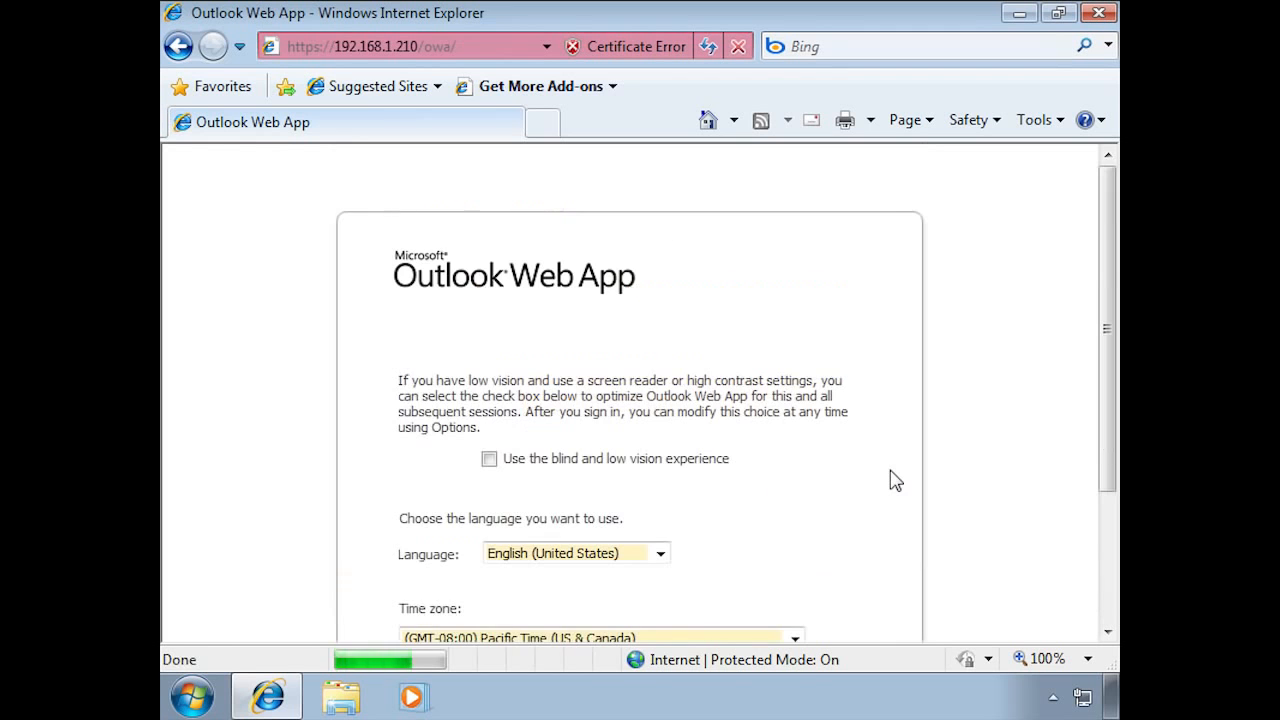
drag(1103, 351, 1108, 435)
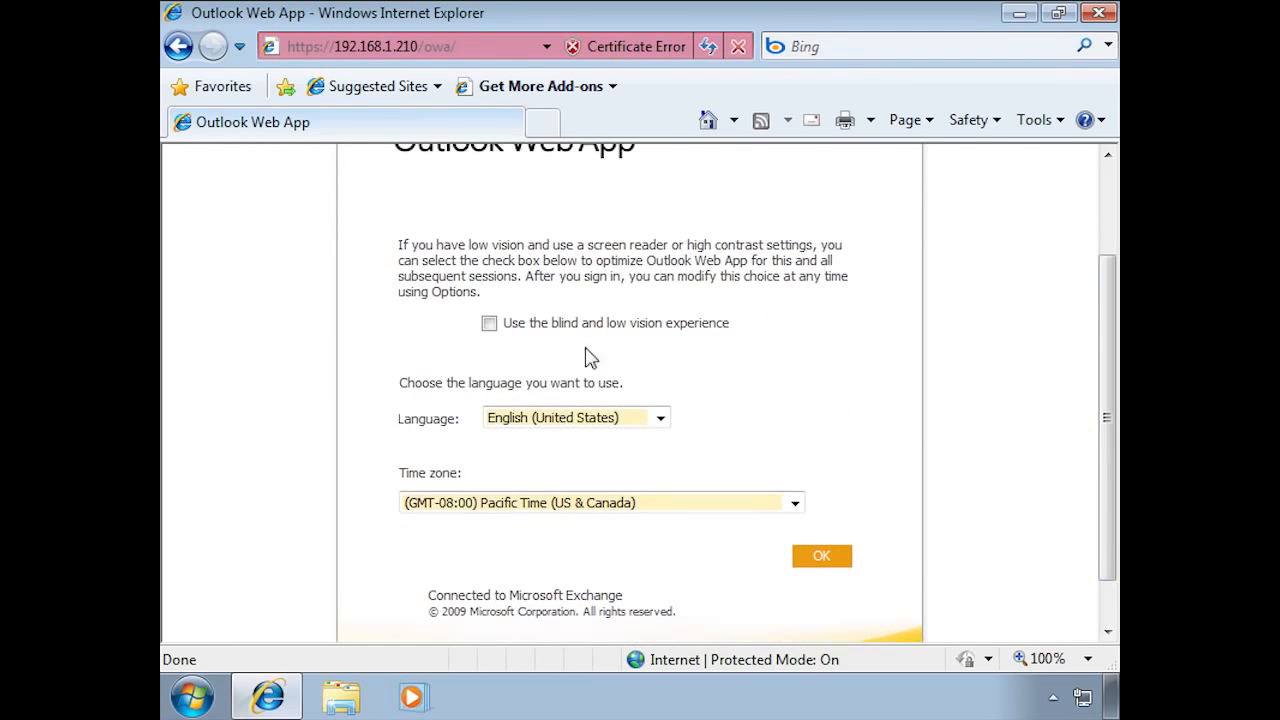
click(793, 505)
click(793, 506)
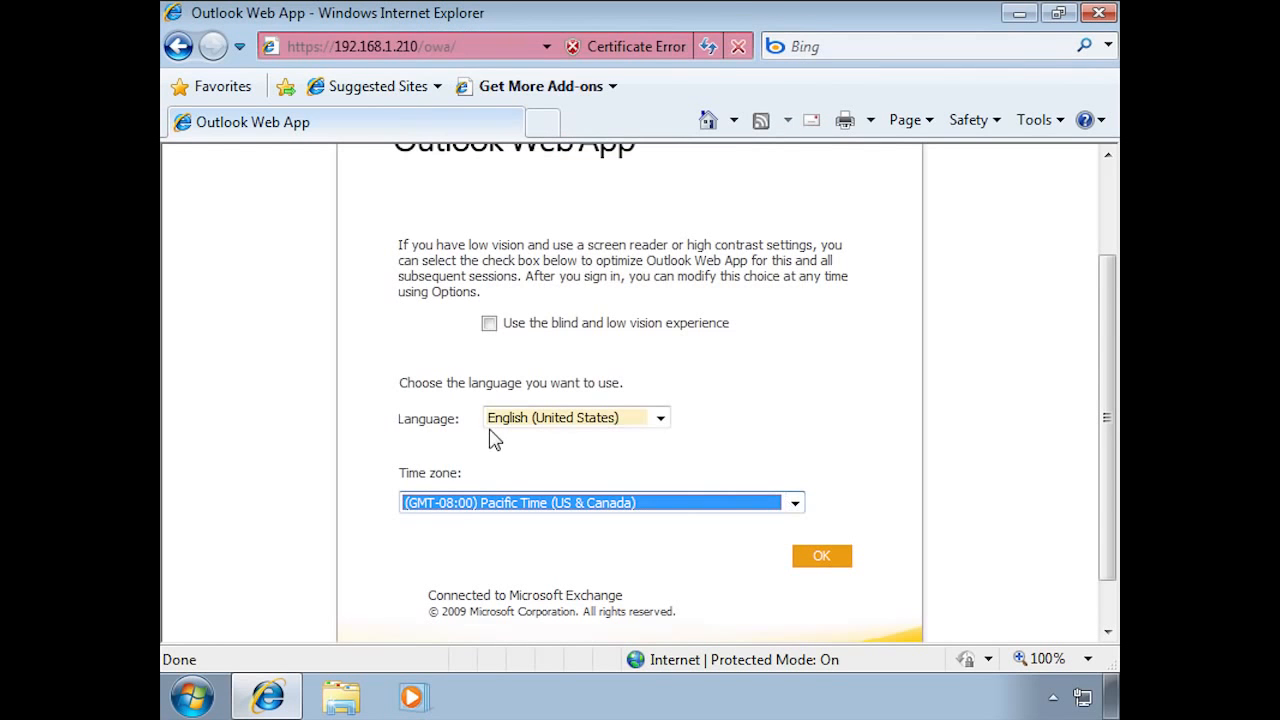
click(830, 562)
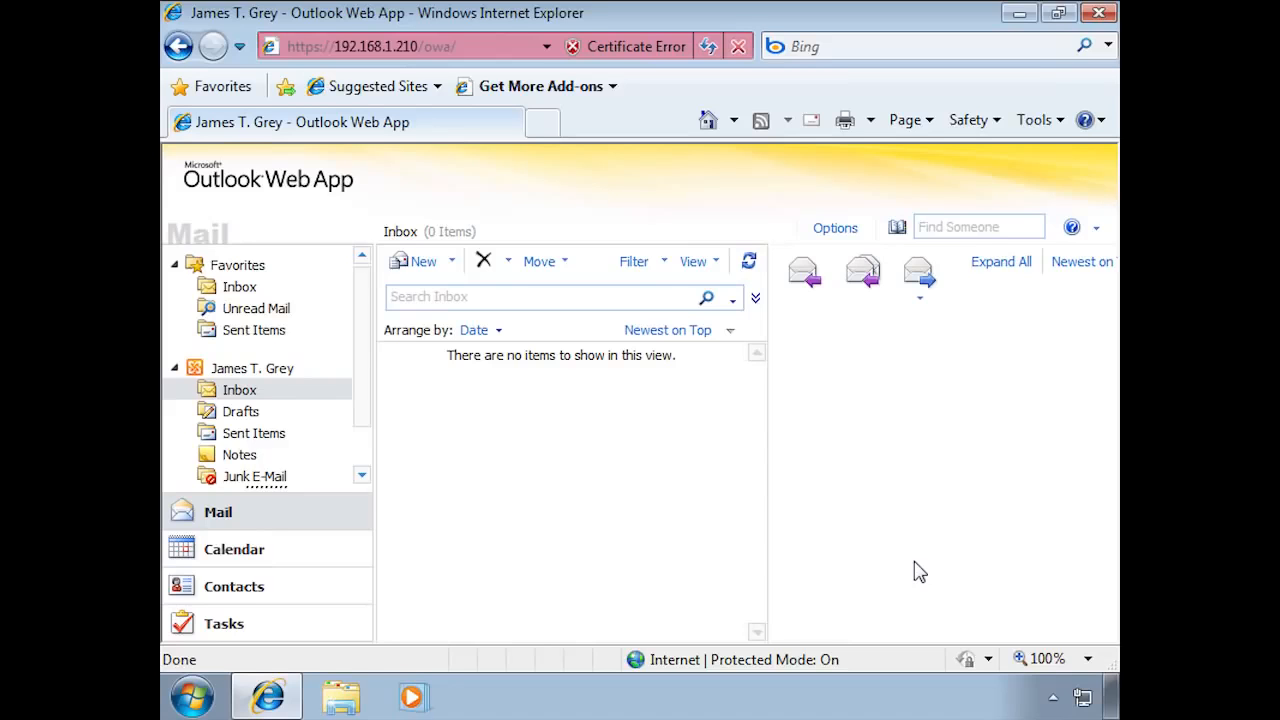
Step: Start a new message addressed to the other user, picked from the Address Book
click(419, 270)
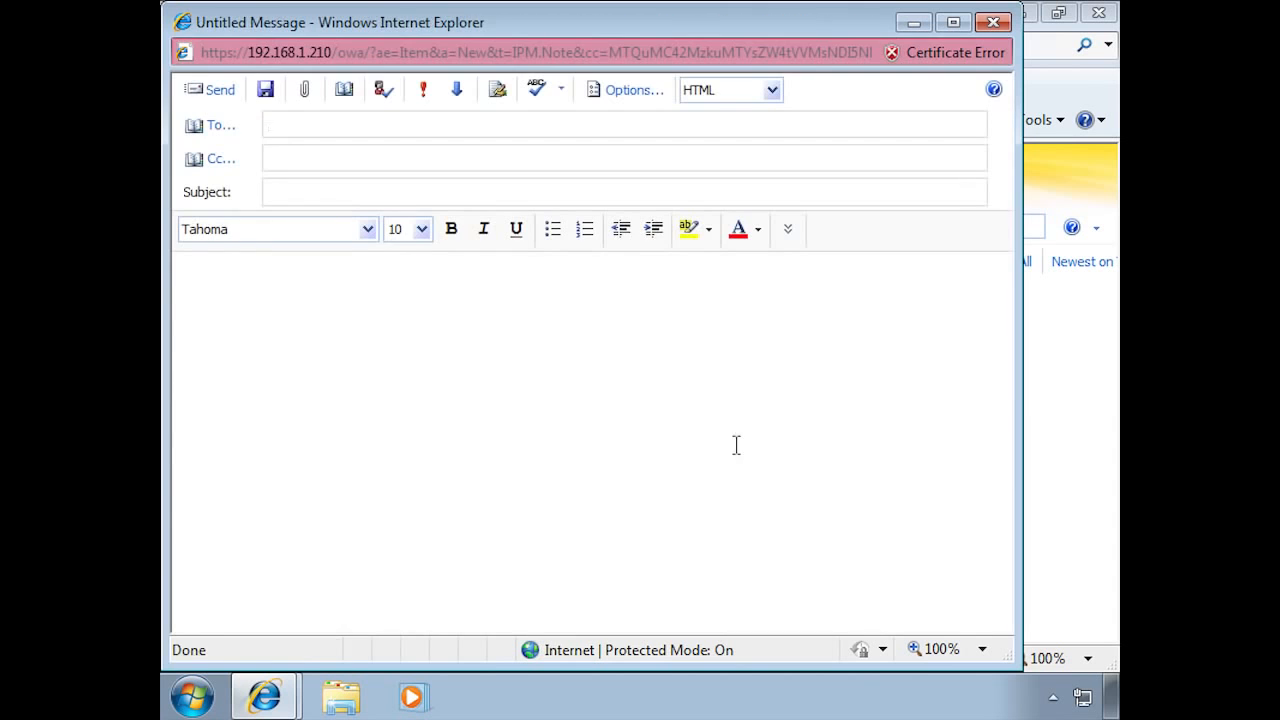
click(217, 138)
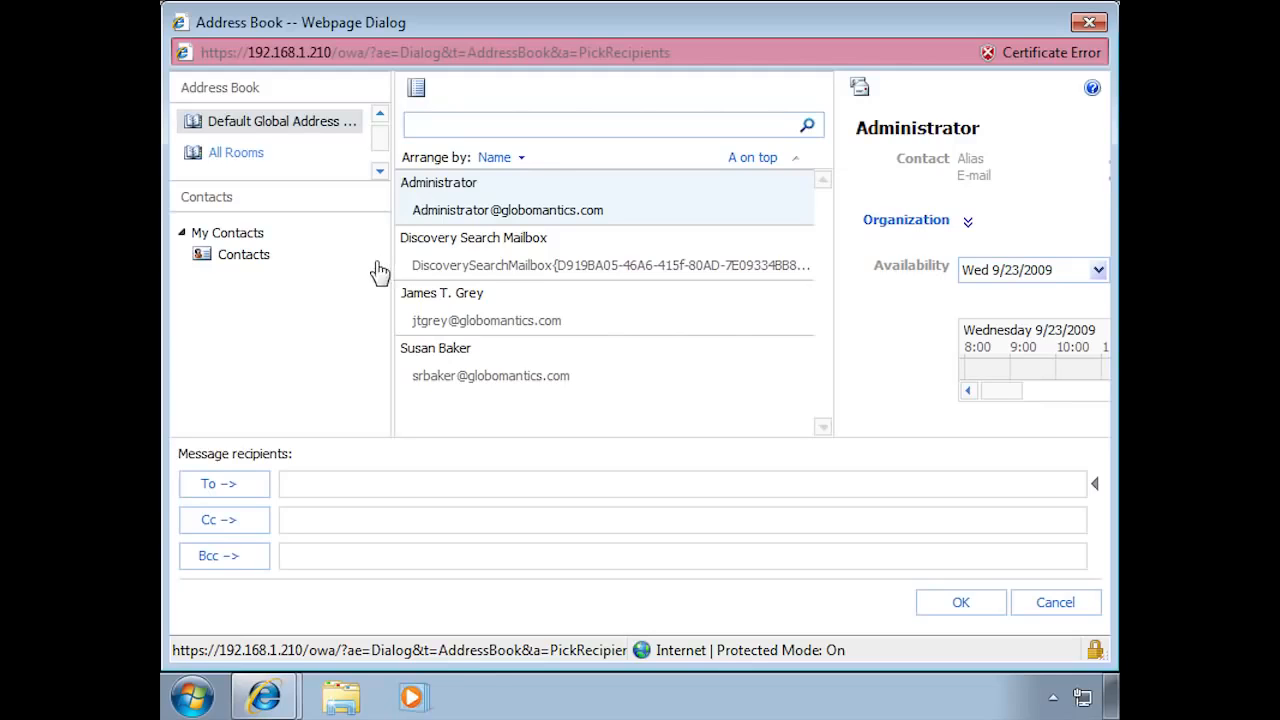
click(467, 380)
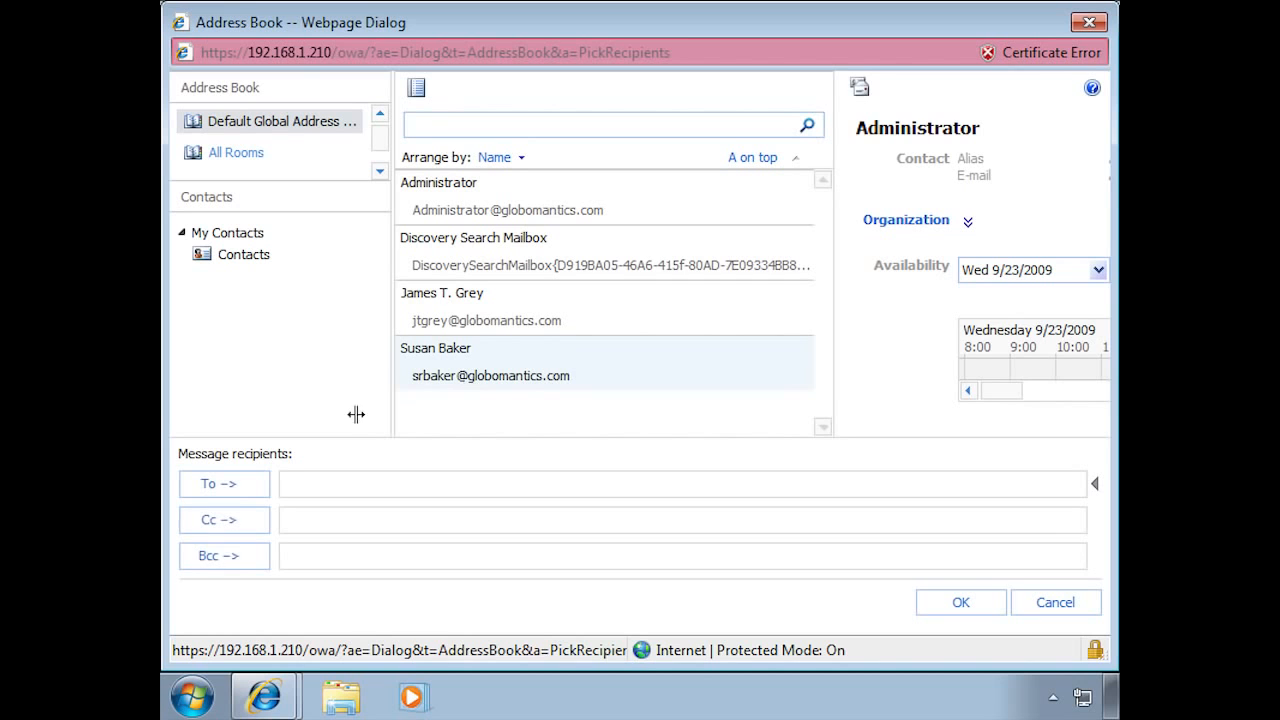
click(230, 485)
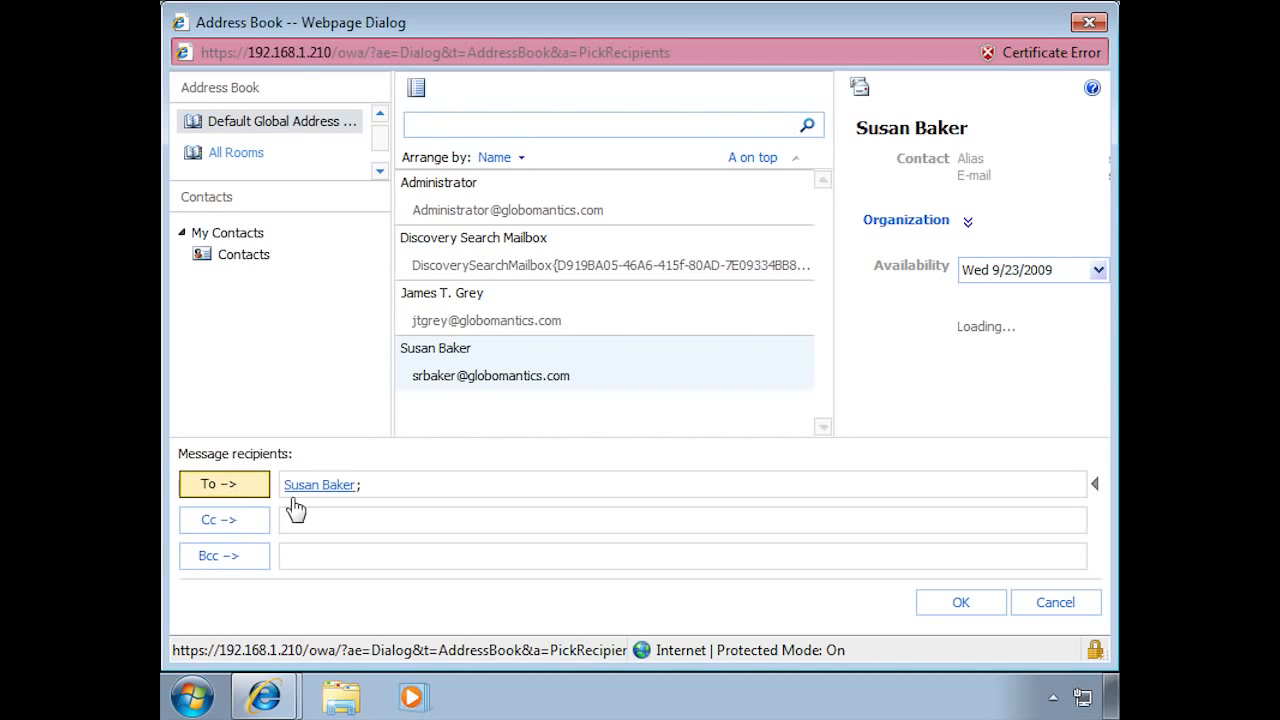
click(990, 612)
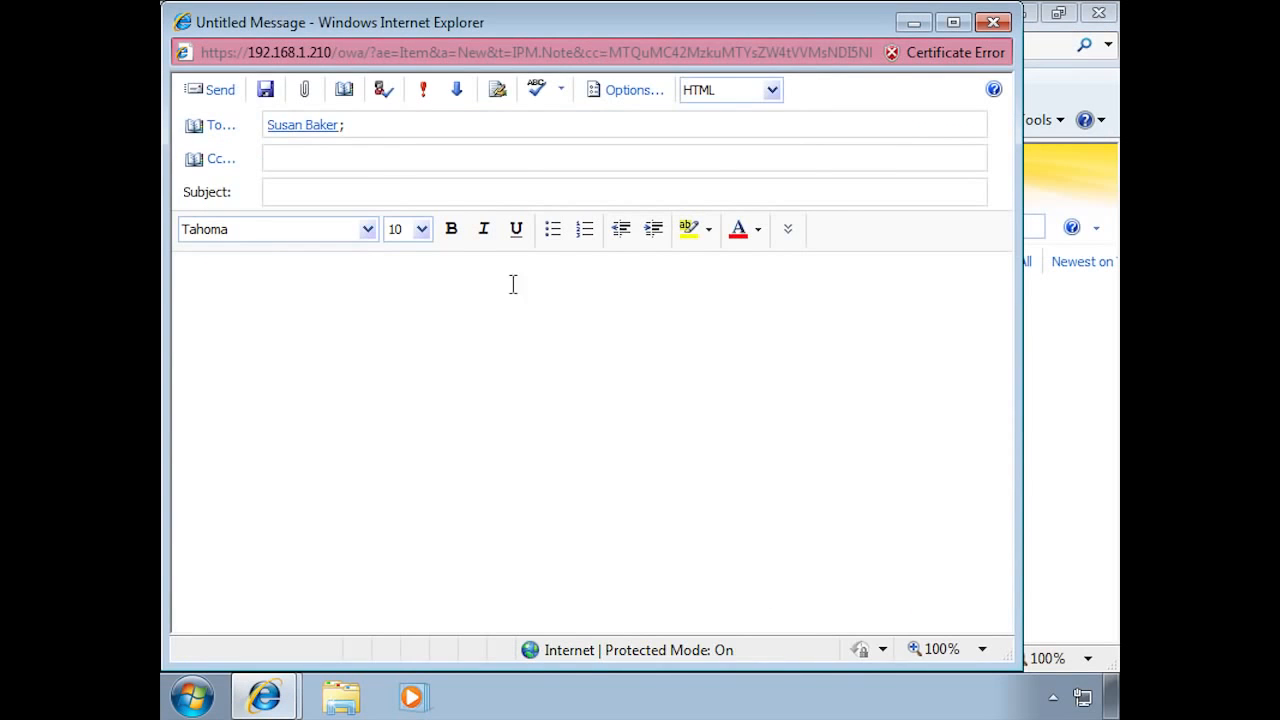
Step: Give it subject 're' and body 'Greetings, This is a test. Thanks,' signed with the sender's name
click(405, 196)
text(re)
click(371, 303)
text(Greetings,)
key(Return)
text(T)
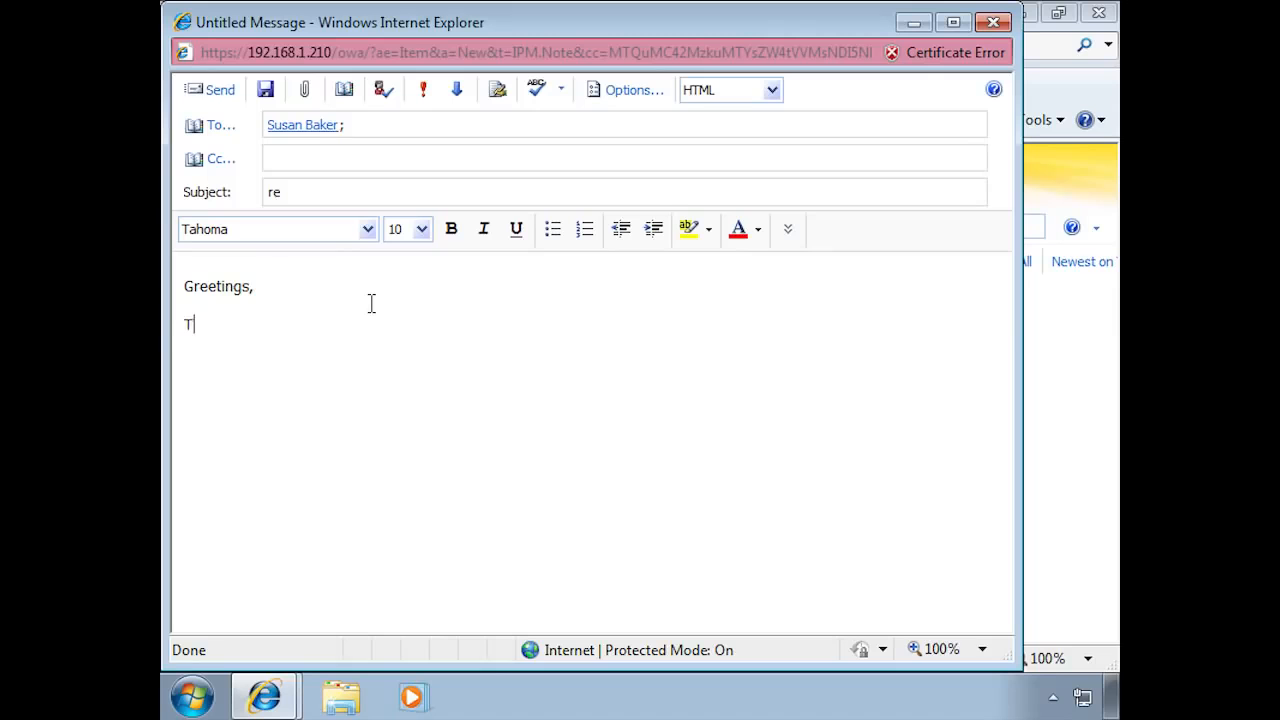
text(his is a test.)
key(Return)
text(Thanks,)
key(shift+Return)
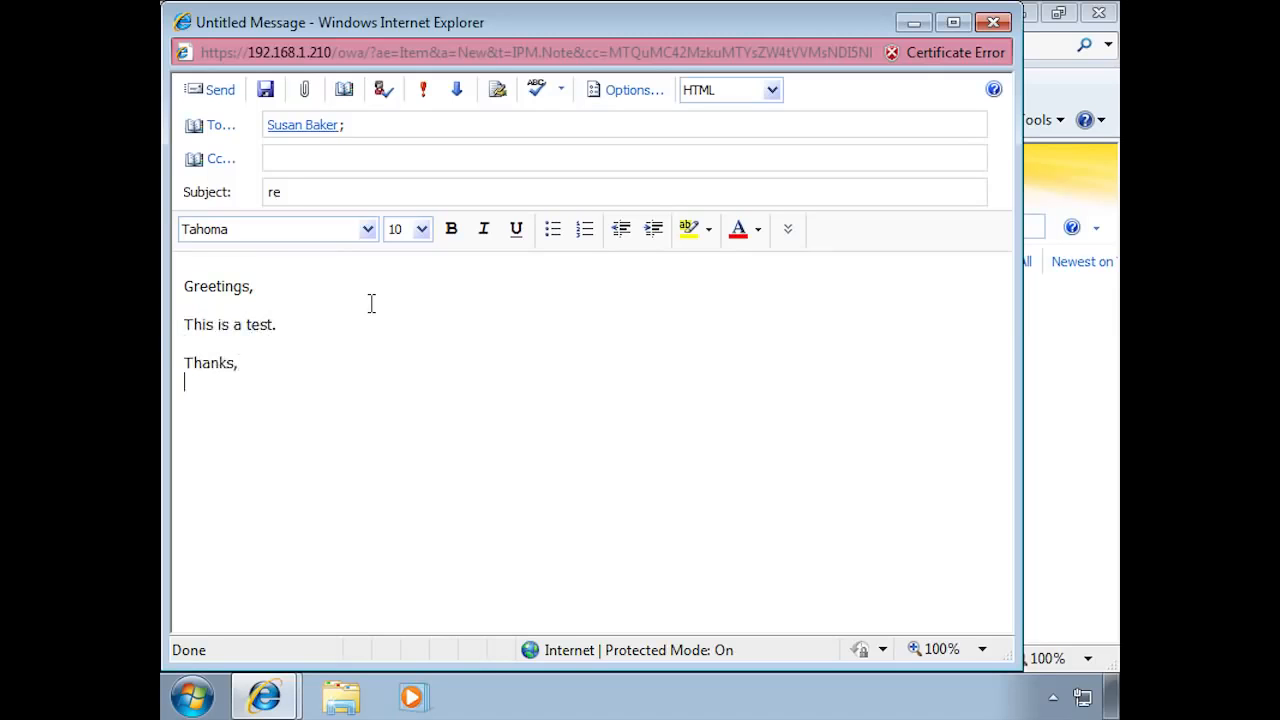
text(J. T. Grey)
Step: Send the test message
click(198, 97)
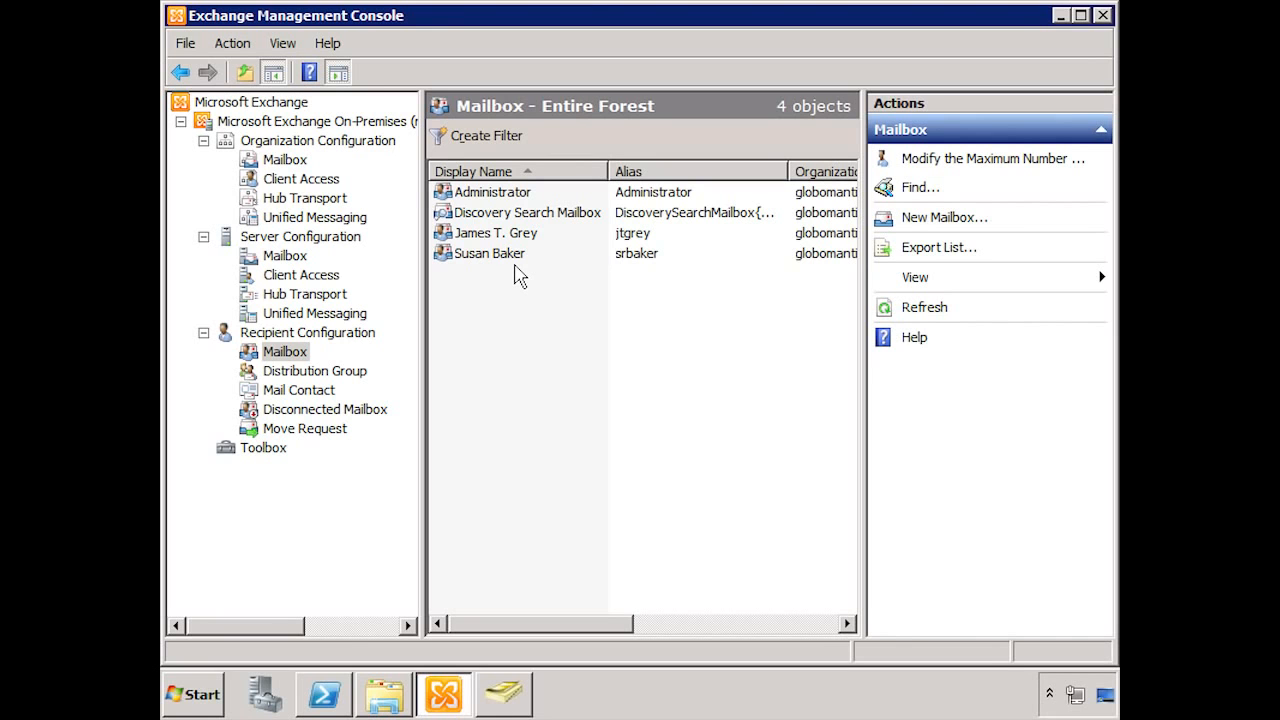
Step: Select the last user's mailbox in the list and choose Disable
click(491, 256)
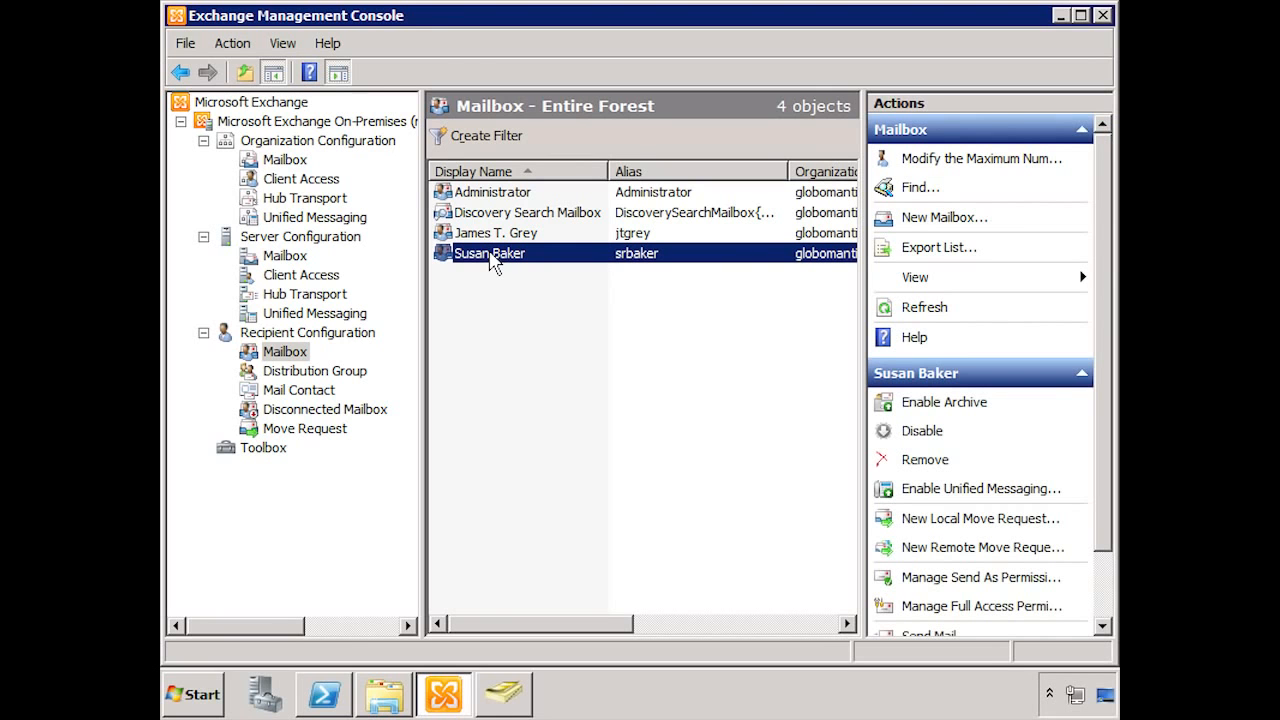
click(922, 431)
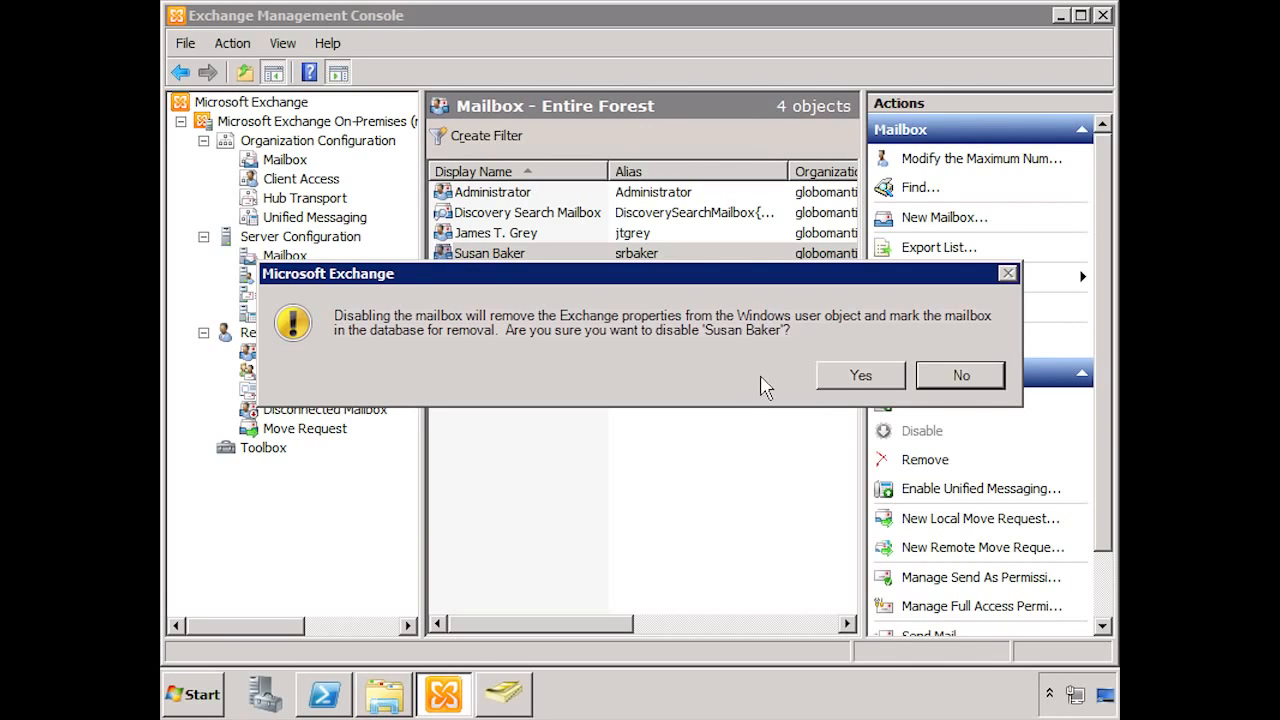
Step: Confirm disabling the mailbox, then refresh the Disconnected Mailbox list
click(889, 380)
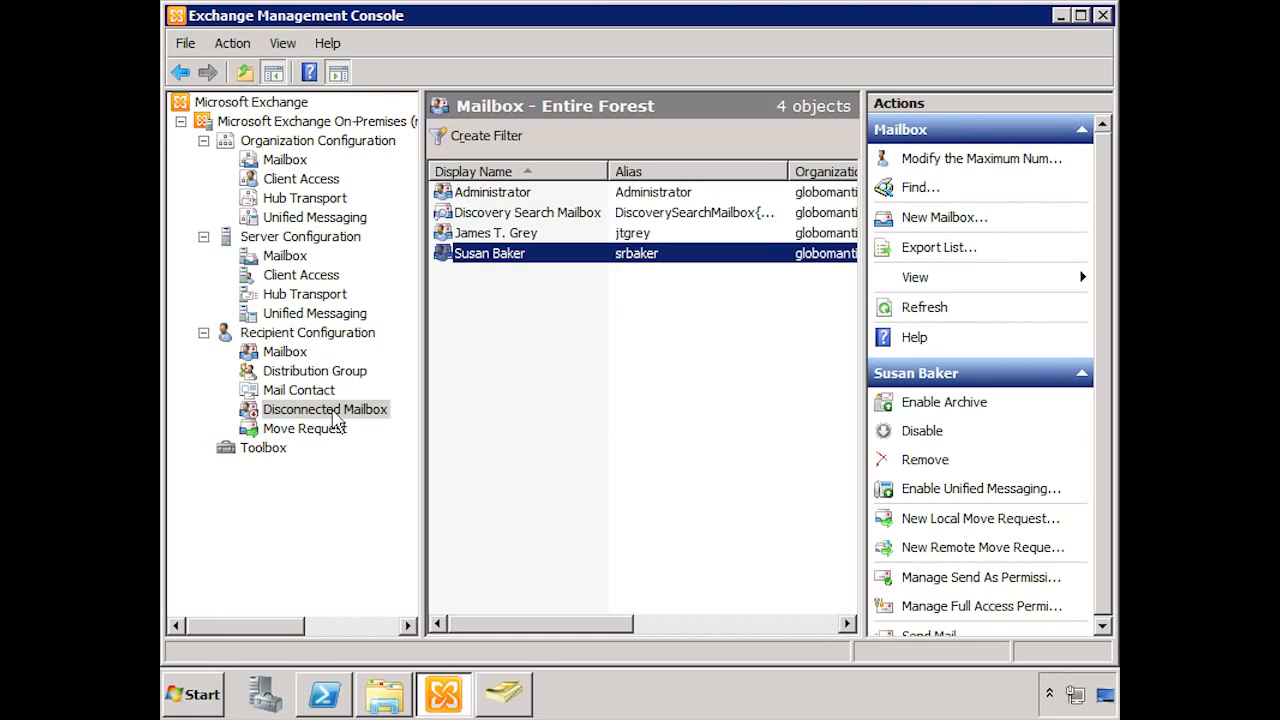
click(334, 410)
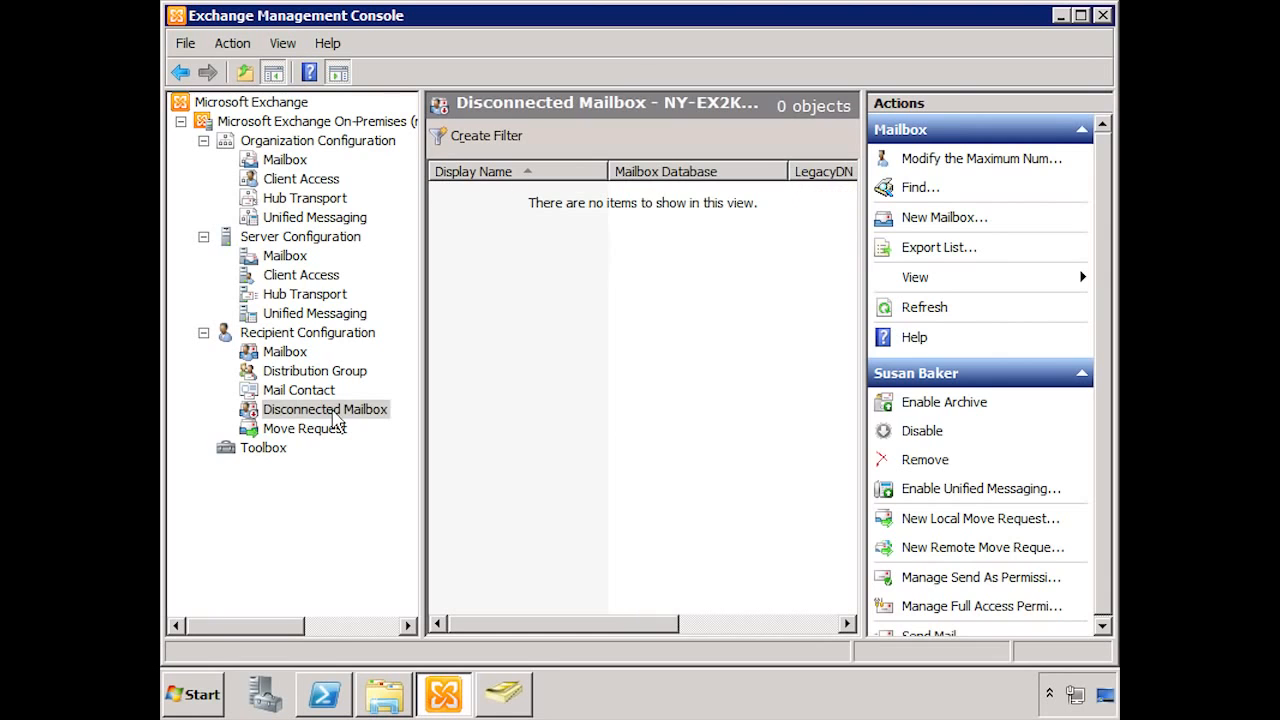
right_click(537, 383)
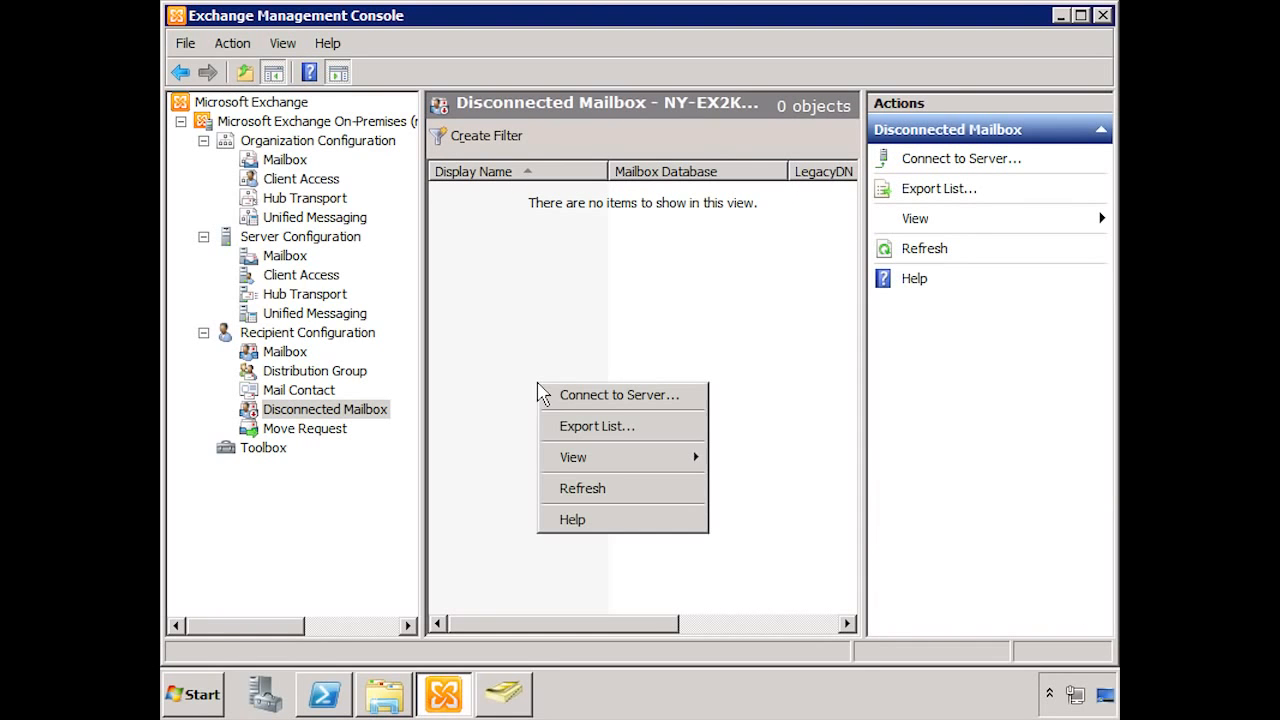
click(582, 488)
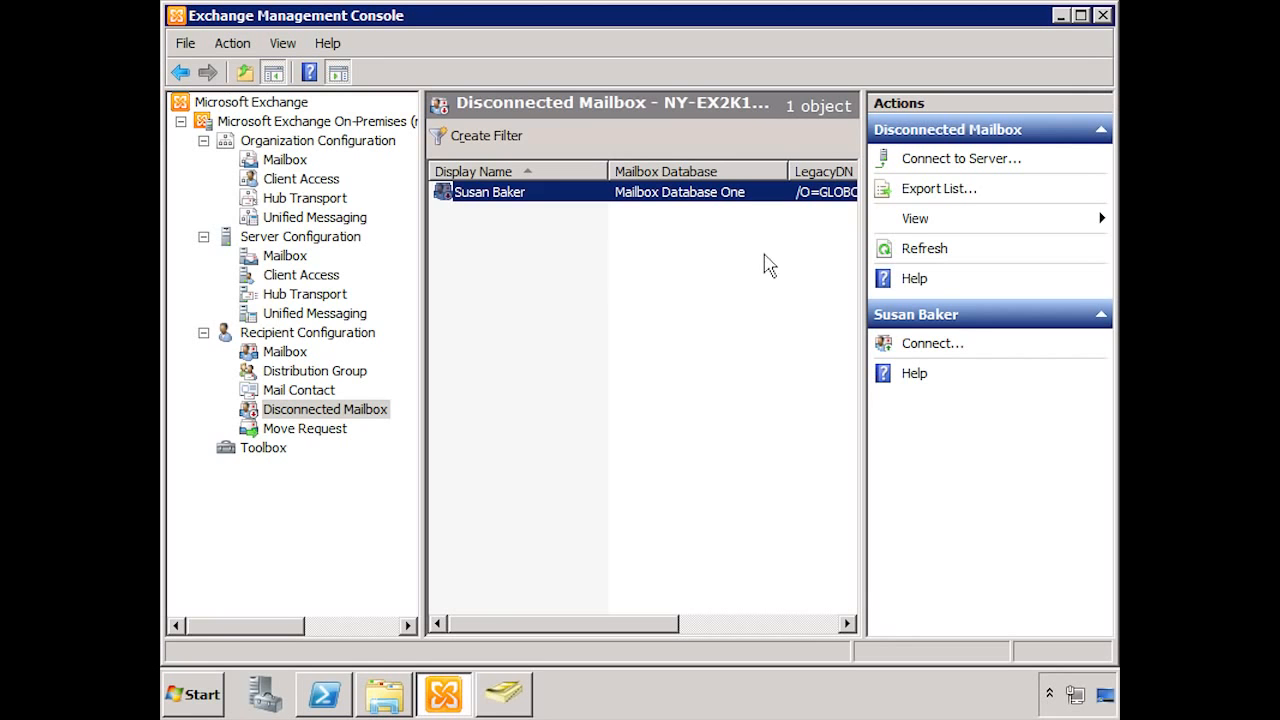
Step: Check that the user's account still exists in Users, then return to the Exchange mailbox list
click(505, 694)
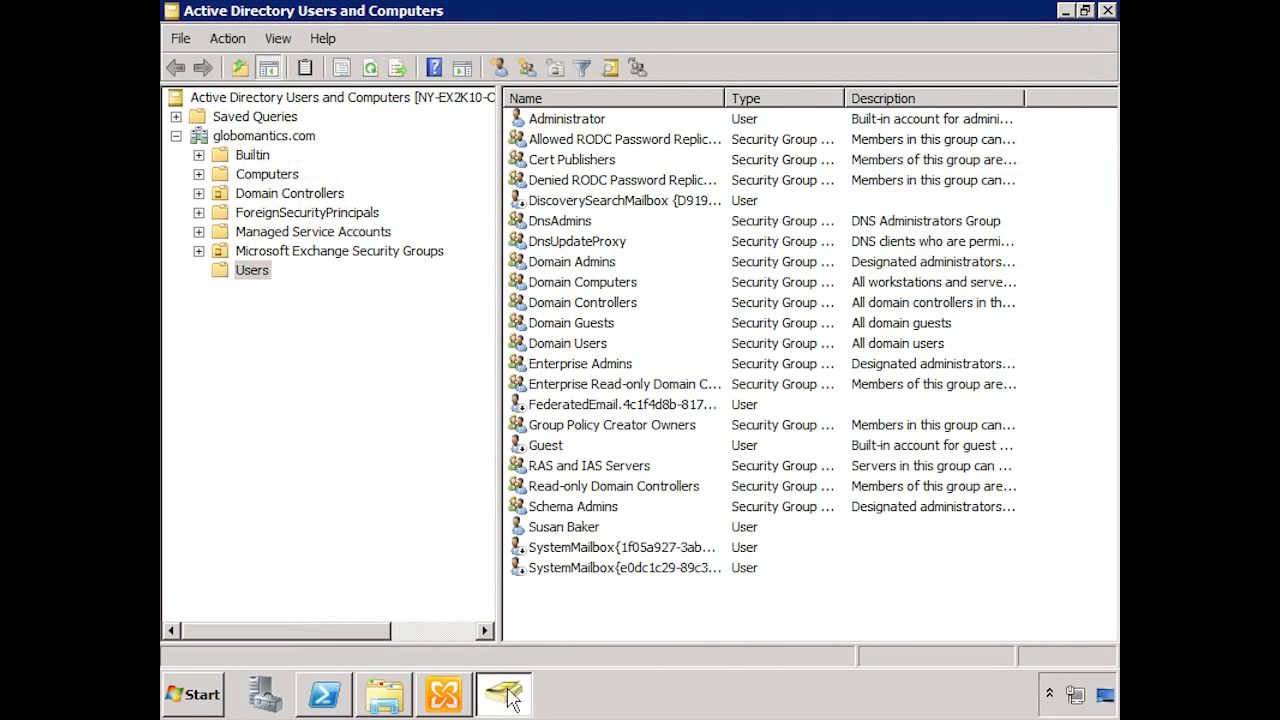
click(578, 526)
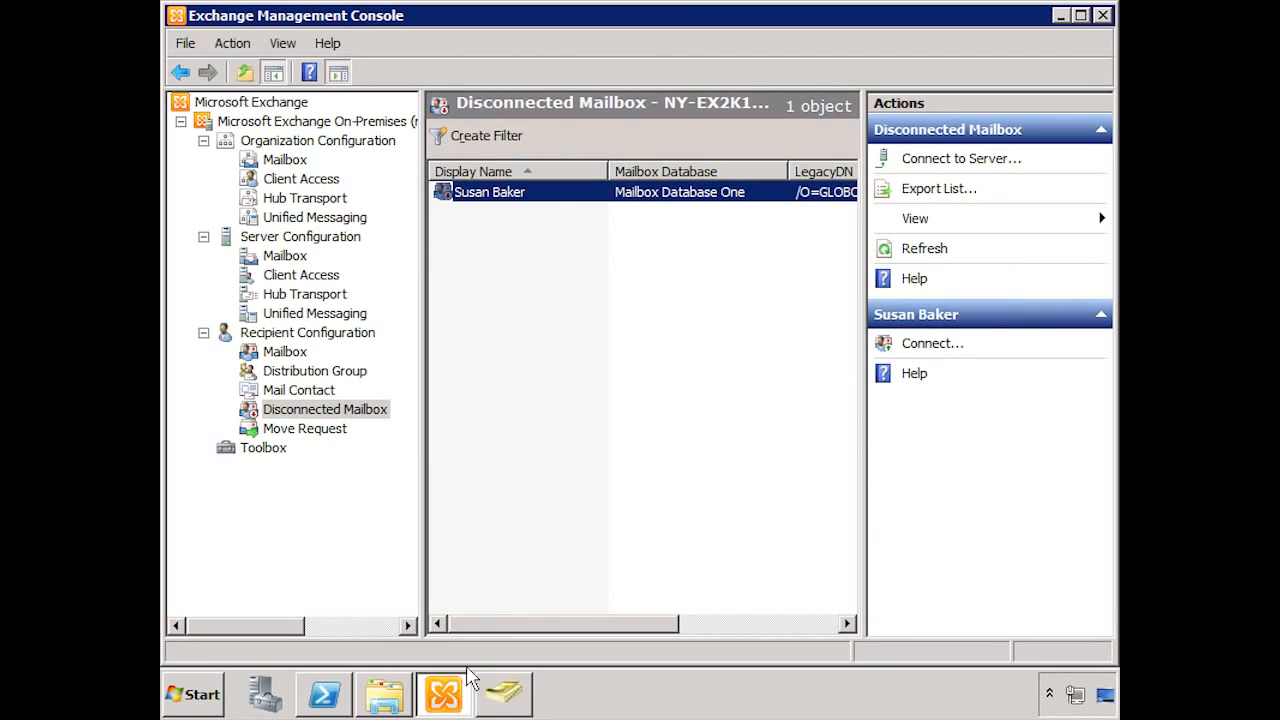
click(292, 356)
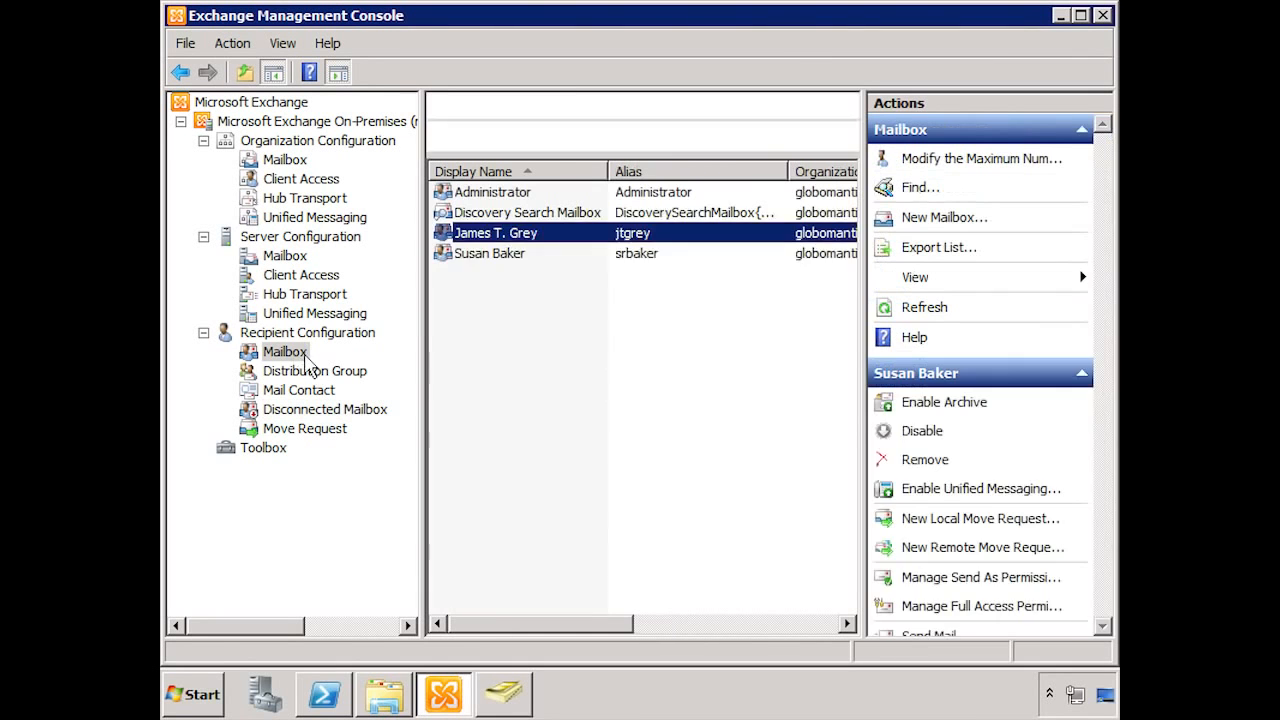
Step: Select a mailbox so the list refreshes to 3 objects
click(535, 235)
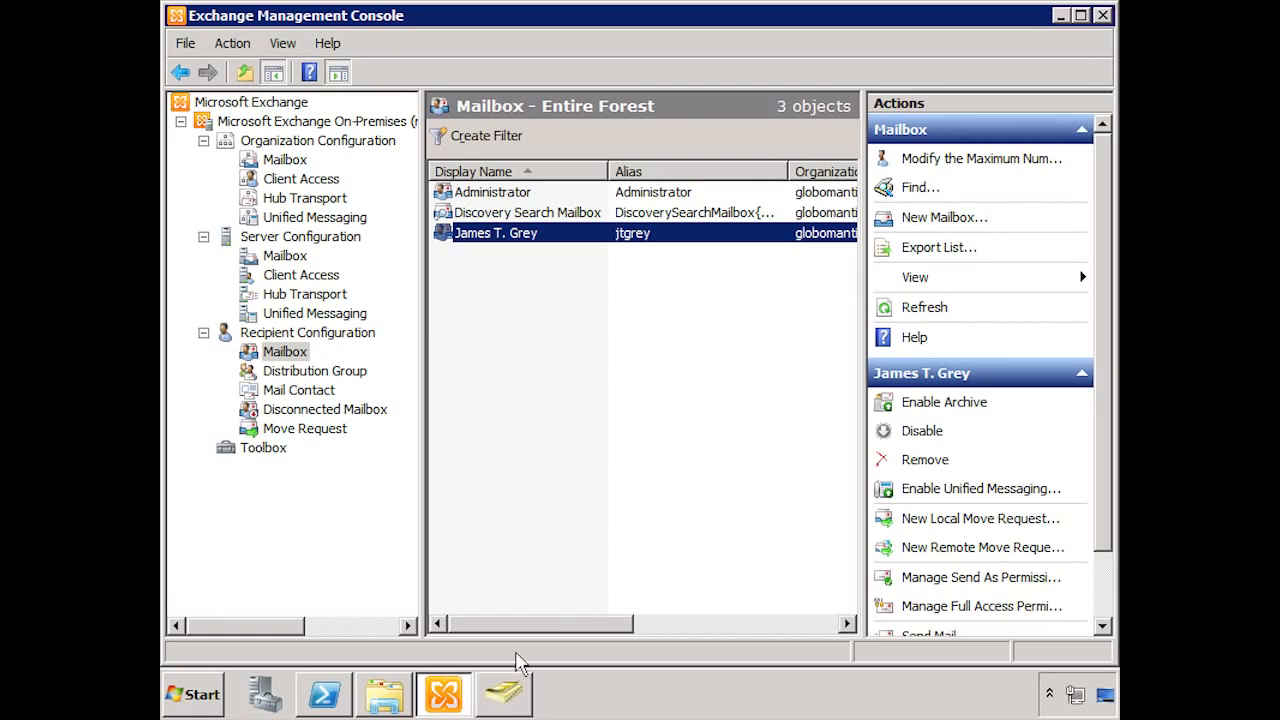
Step: Start a new user in the Users container, entering first name, last name and logon name
click(506, 694)
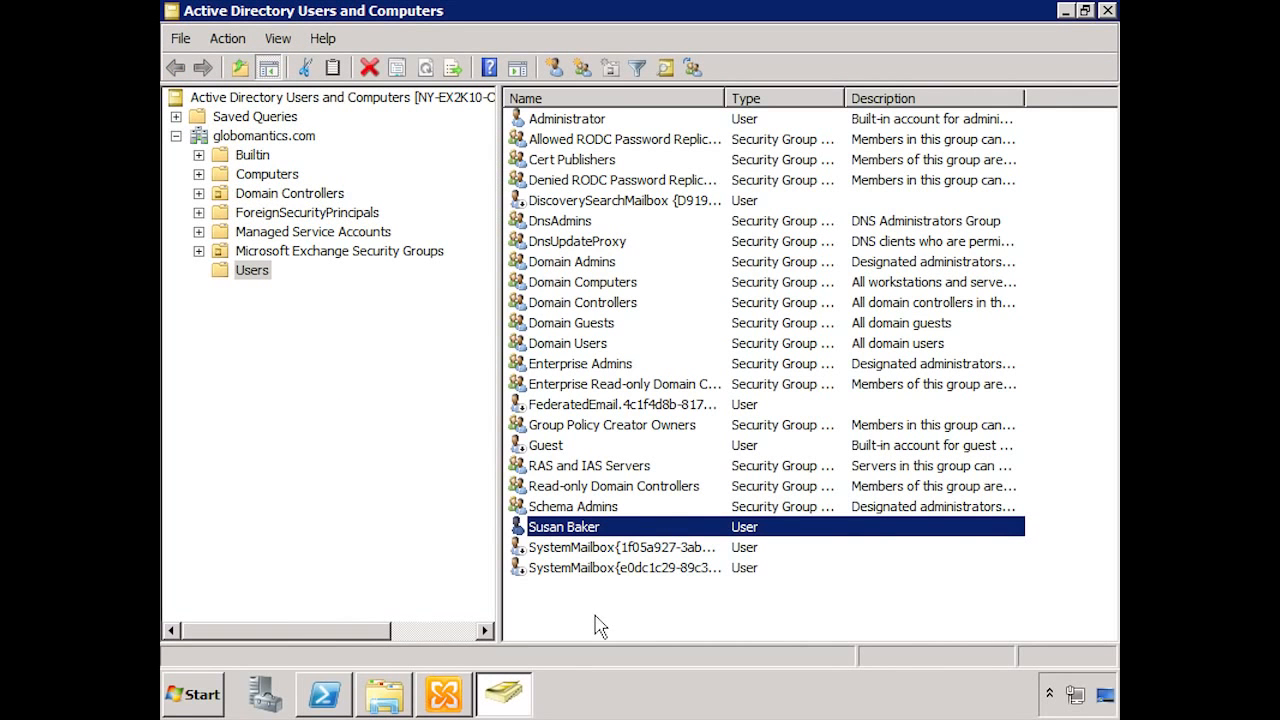
right_click(258, 280)
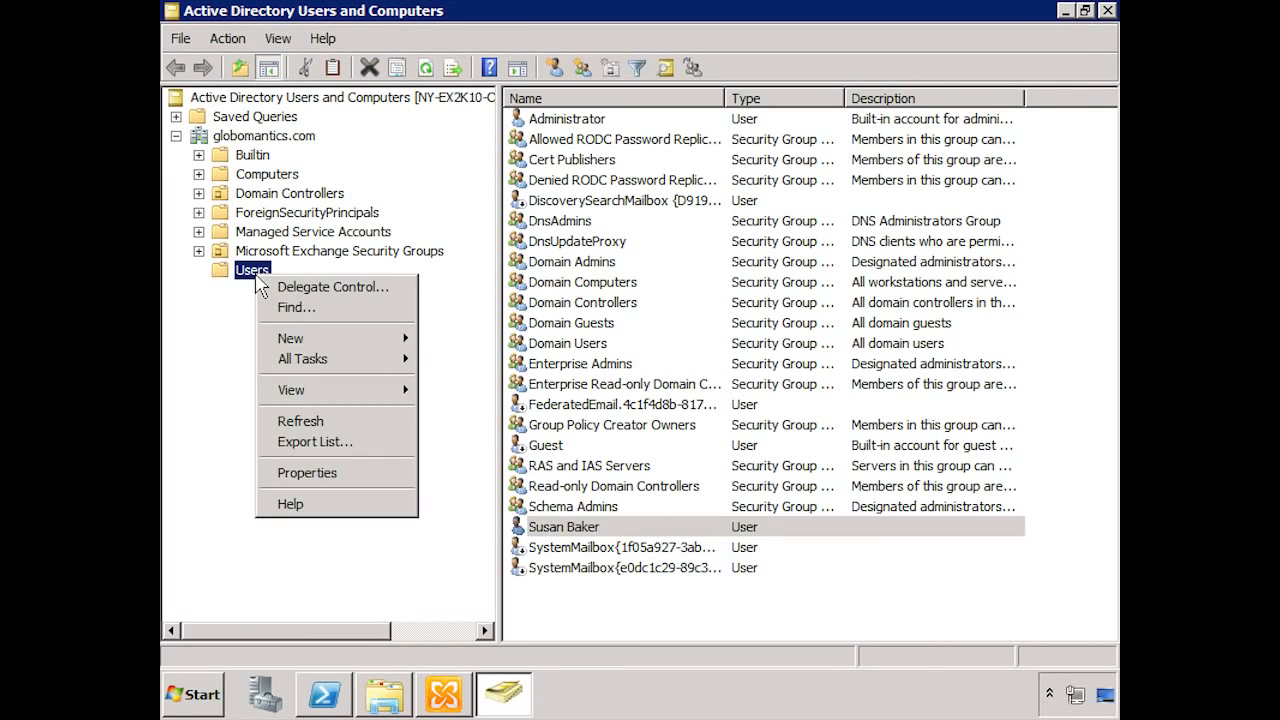
mouse_move(320, 347)
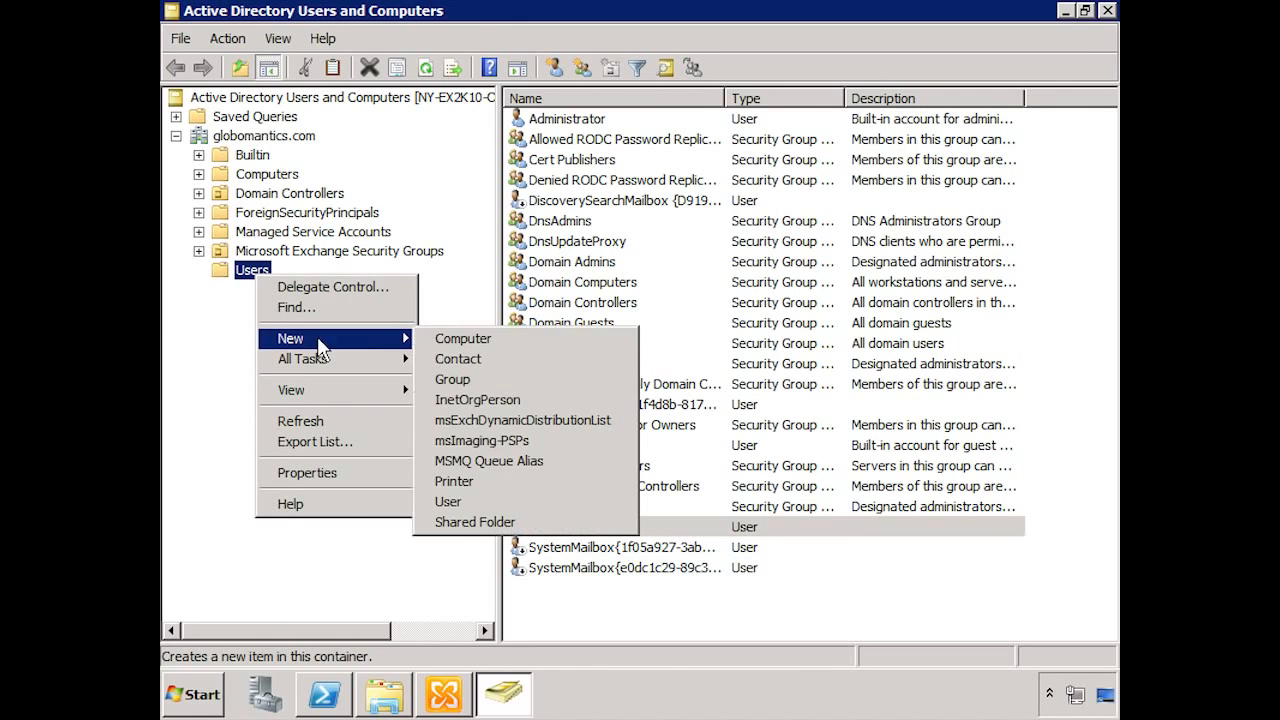
click(486, 501)
key(Tab)
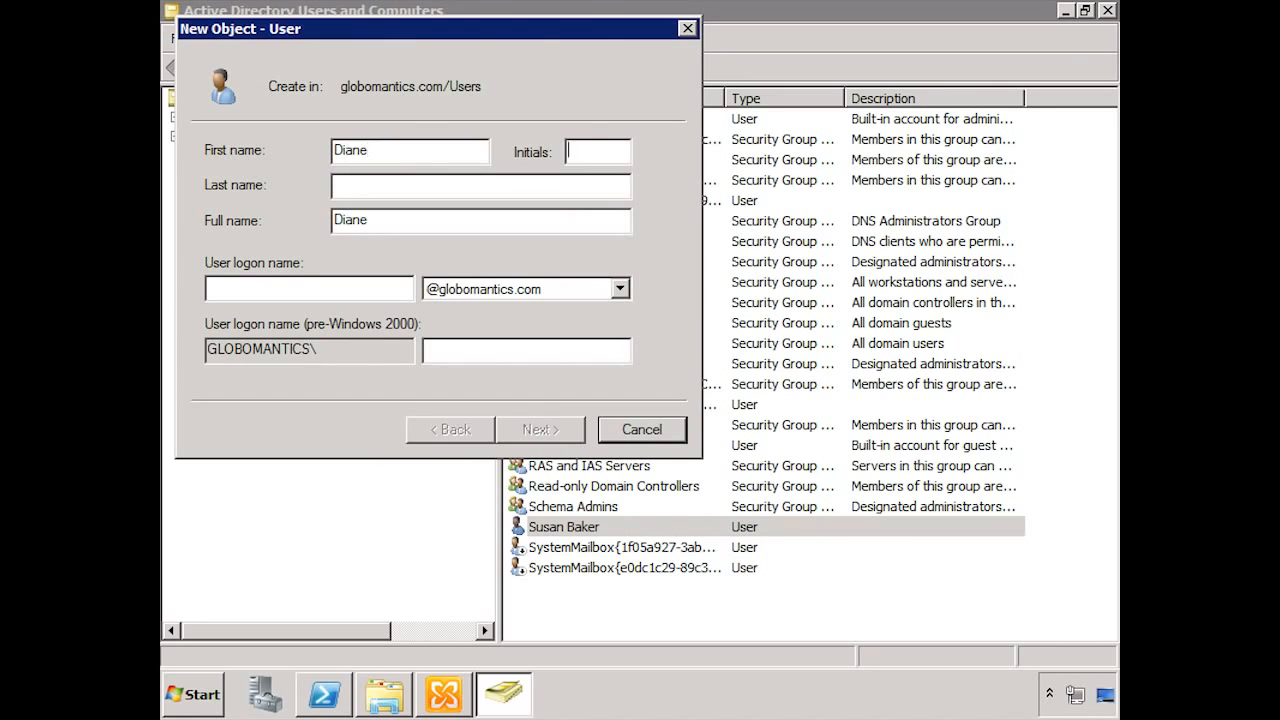
key(Tab)
key(Tab)
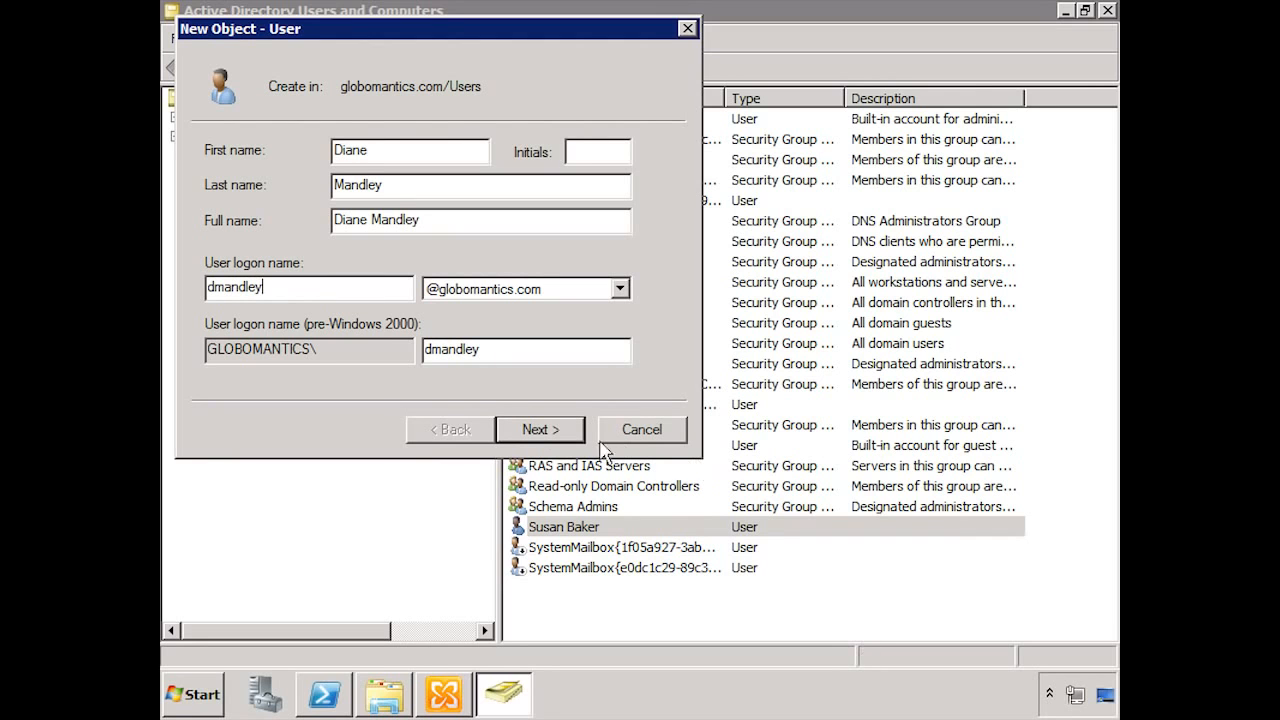
Step: Set the user's password so it can't be changed and never expires, then finish creating the account
click(521, 427)
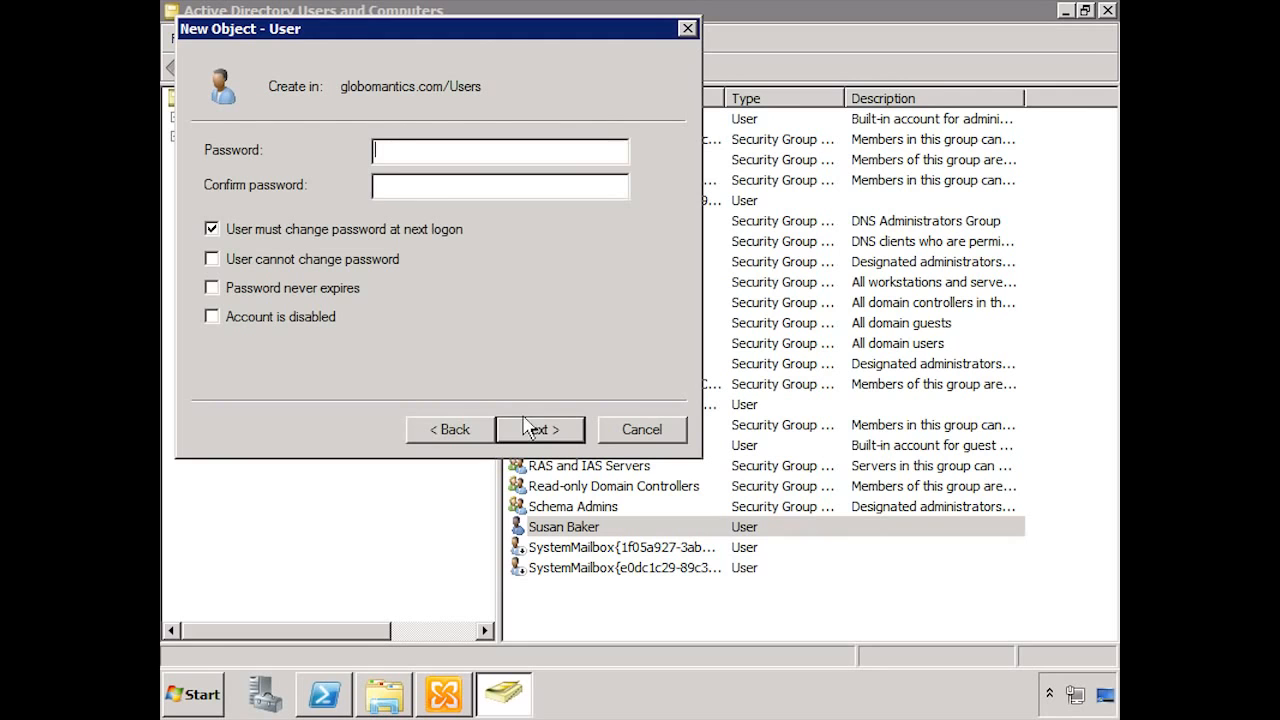
text(P@ssw0rd1)
key(Tab)
text(P@ssw0rd)
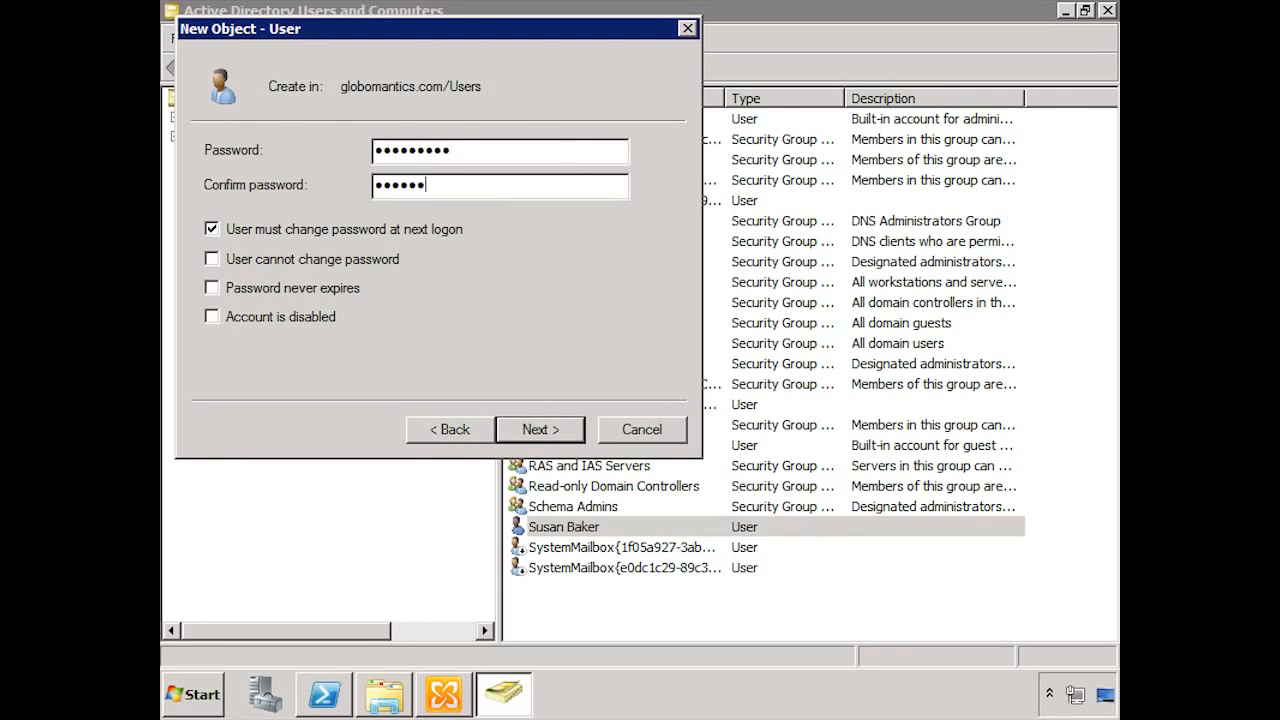
text(1)
click(226, 230)
click(225, 259)
click(211, 288)
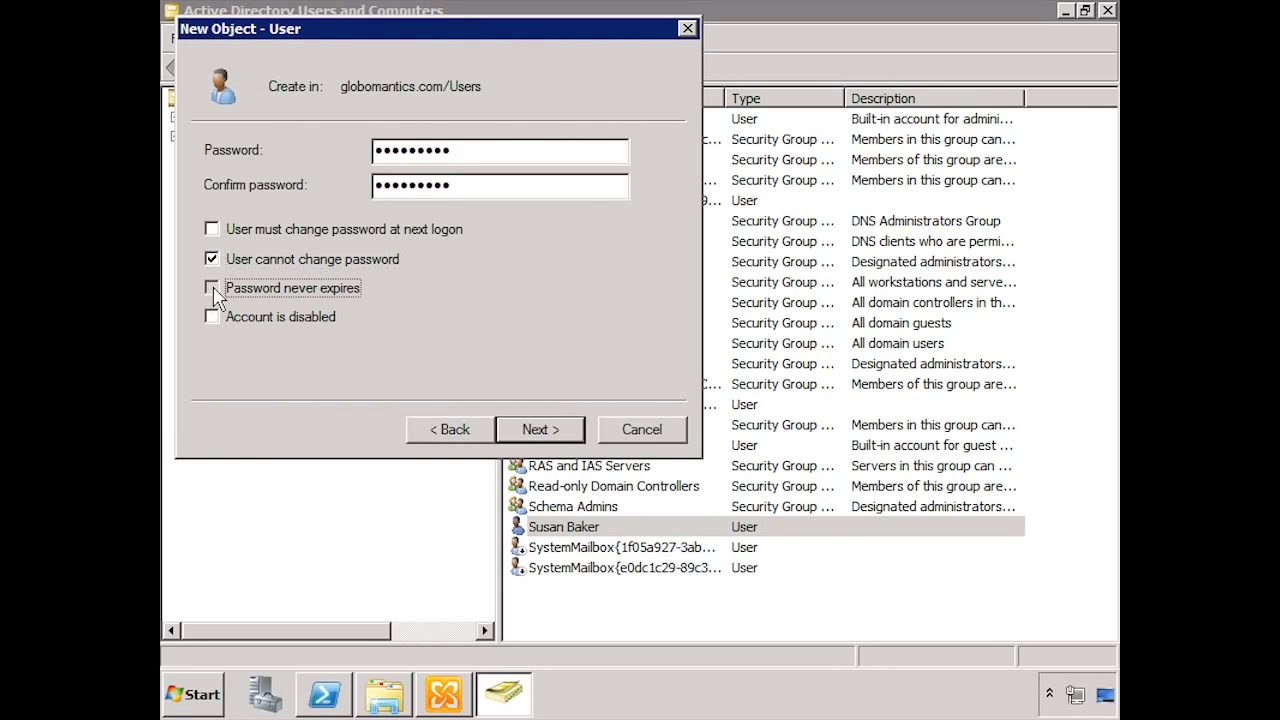
click(535, 430)
click(538, 431)
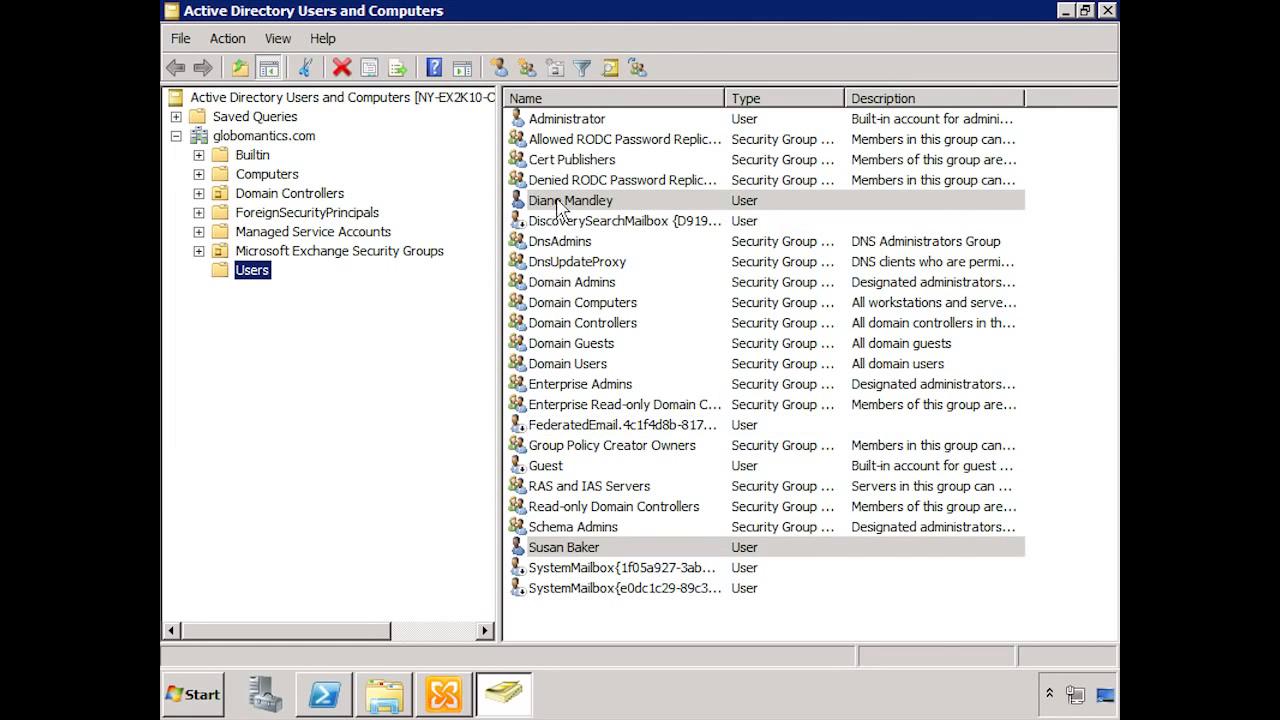
Step: Open the Connect Mailbox wizard for the disconnected mailbox under Recipient Configuration > Disconnected Mailbox
click(440, 695)
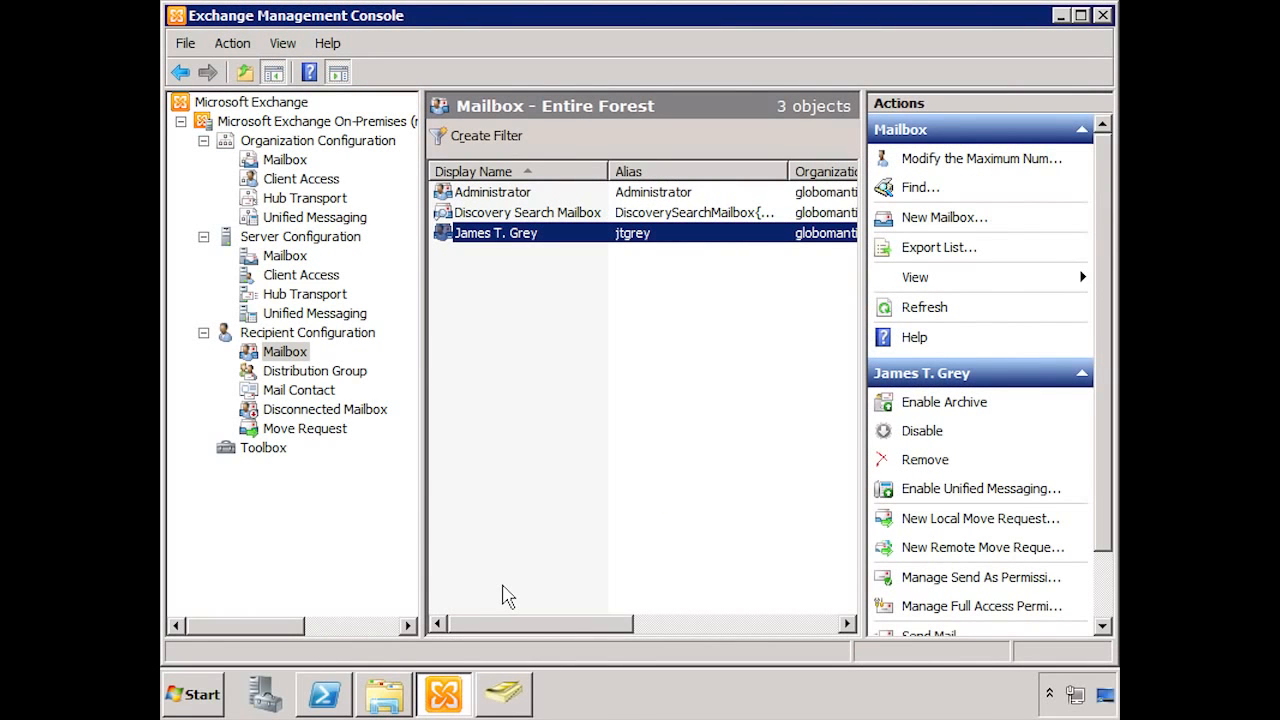
click(318, 414)
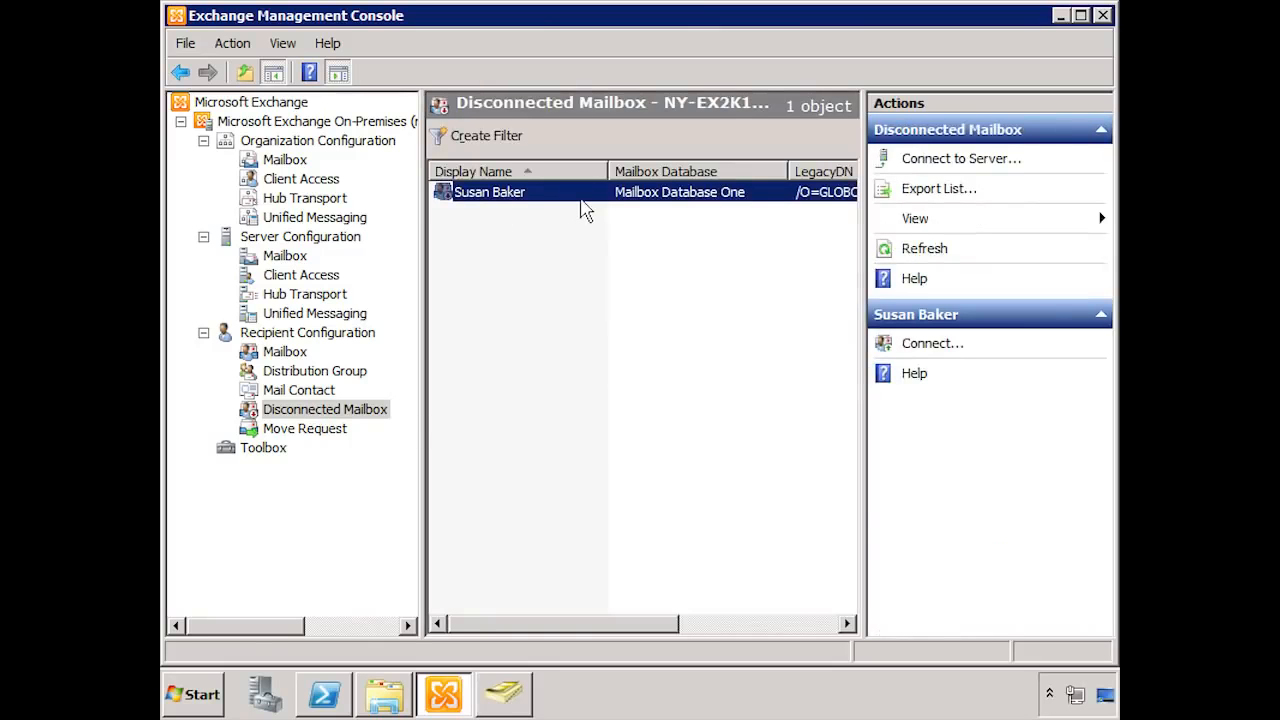
click(926, 348)
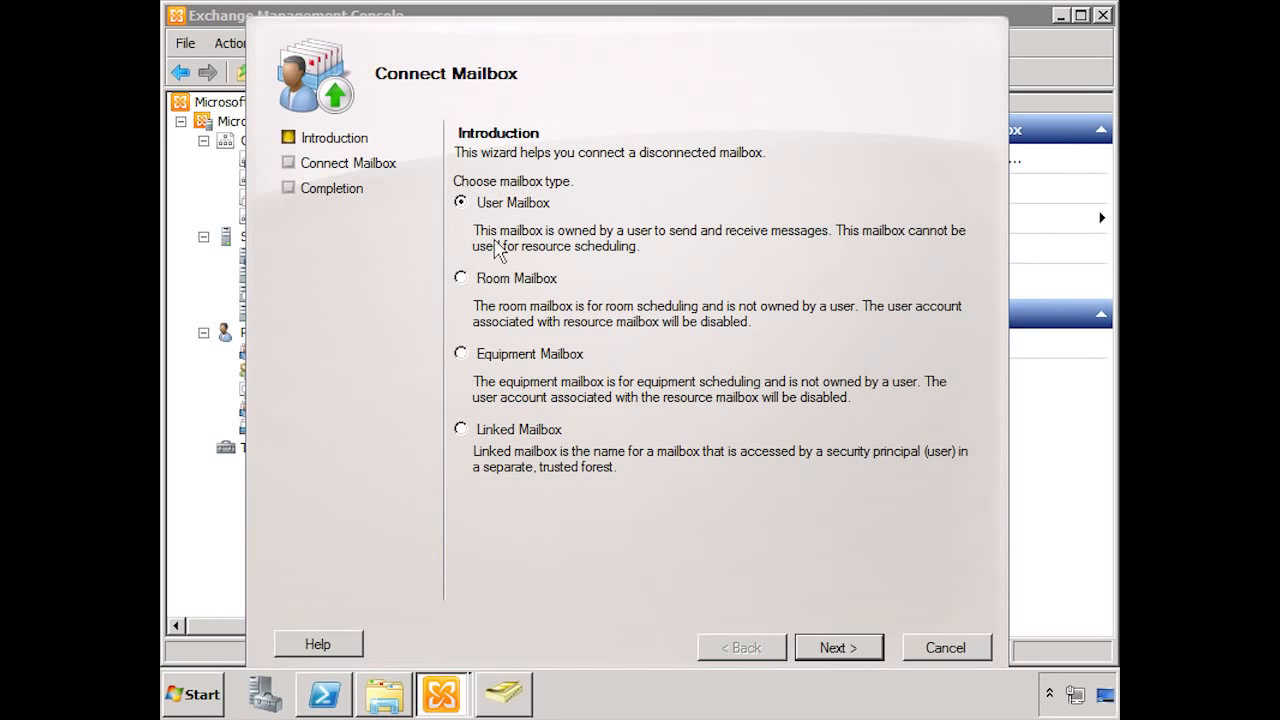
Step: Link the user mailbox to the new existing user account, using the user's logon name as alias, and connect
click(812, 652)
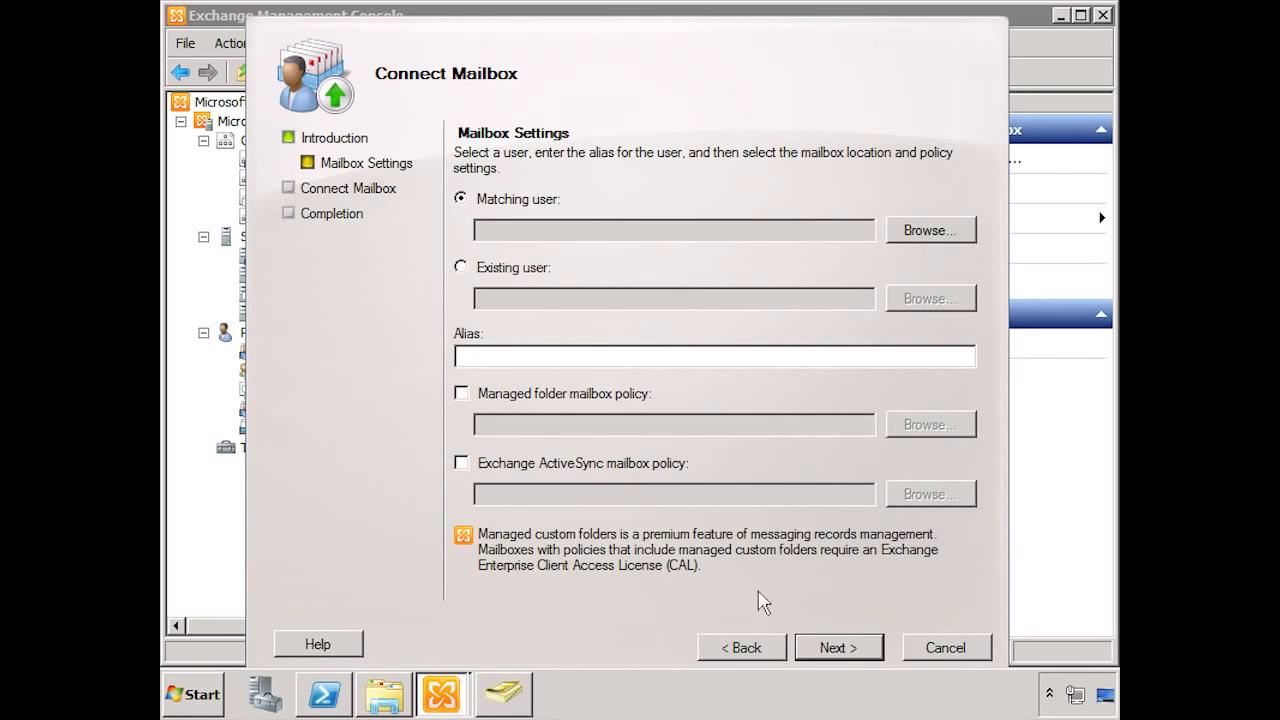
click(493, 267)
click(913, 309)
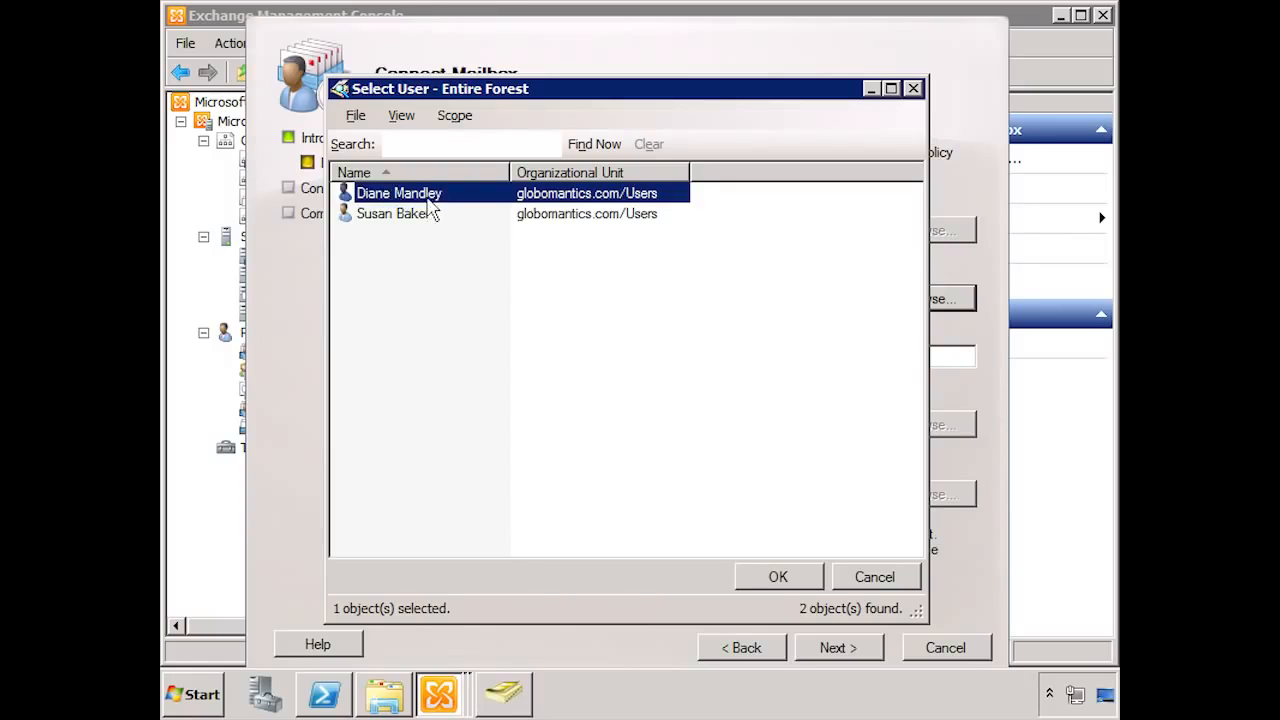
click(757, 576)
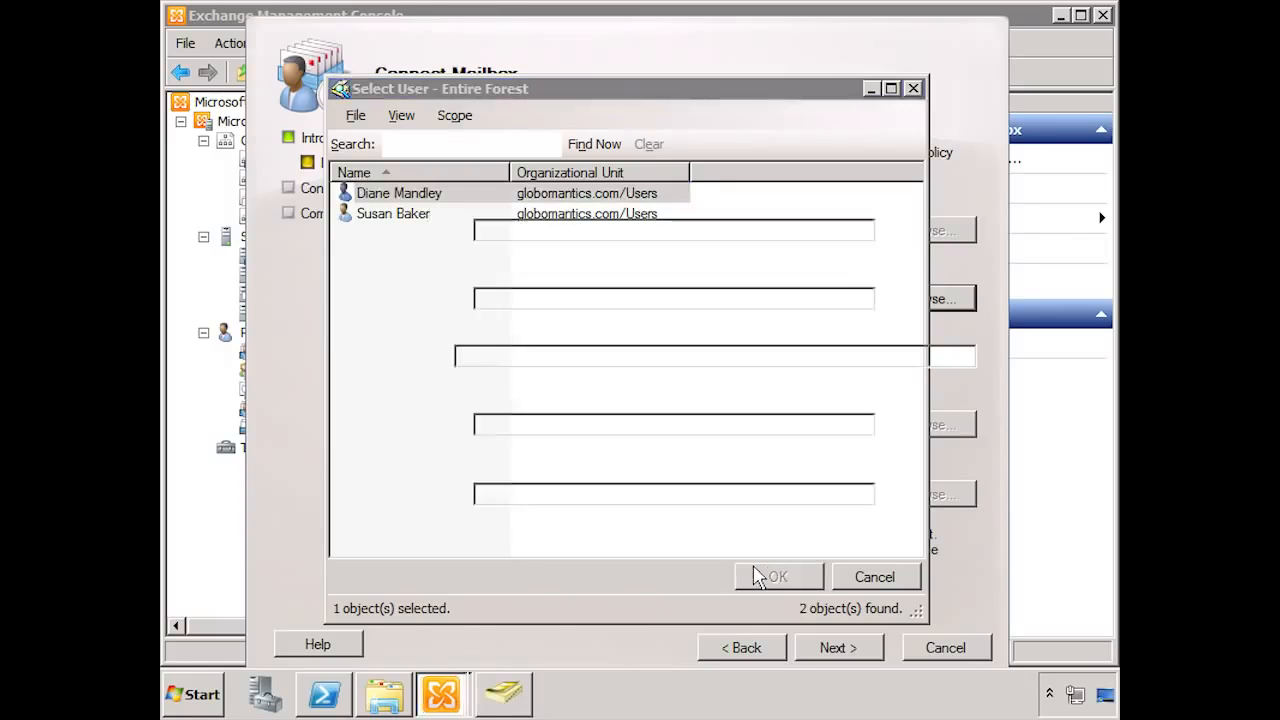
click(506, 364)
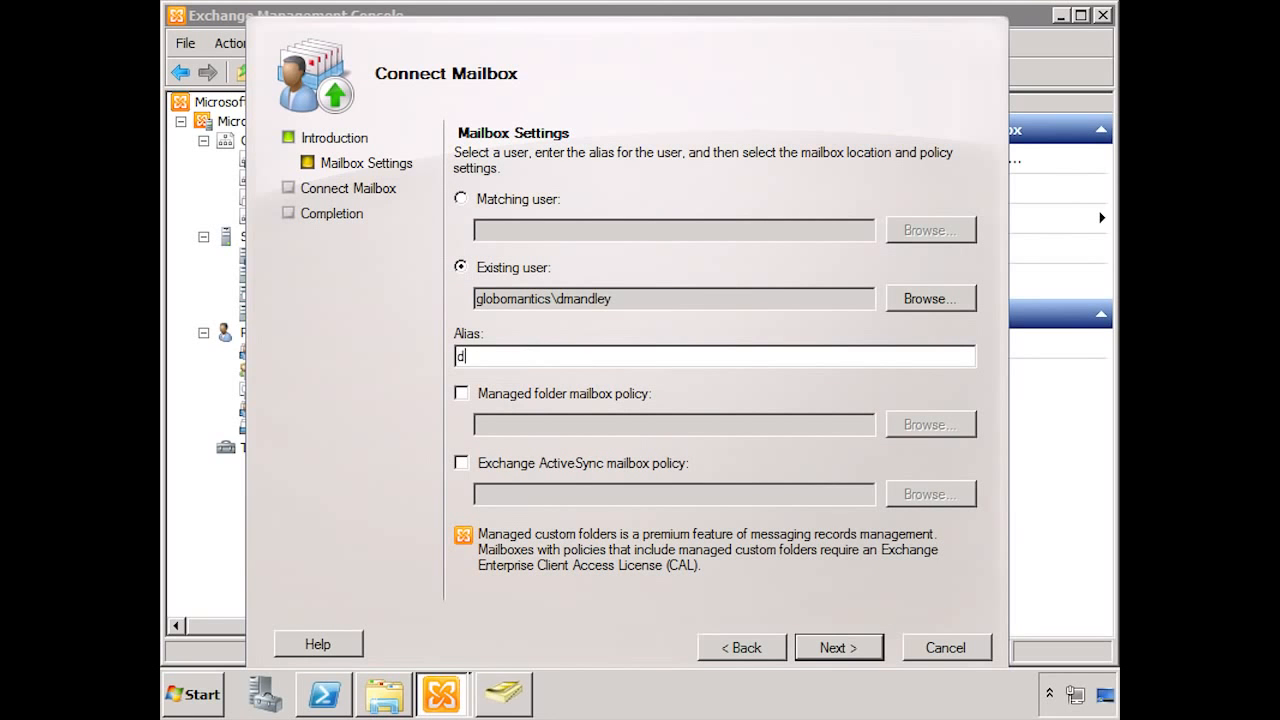
click(838, 648)
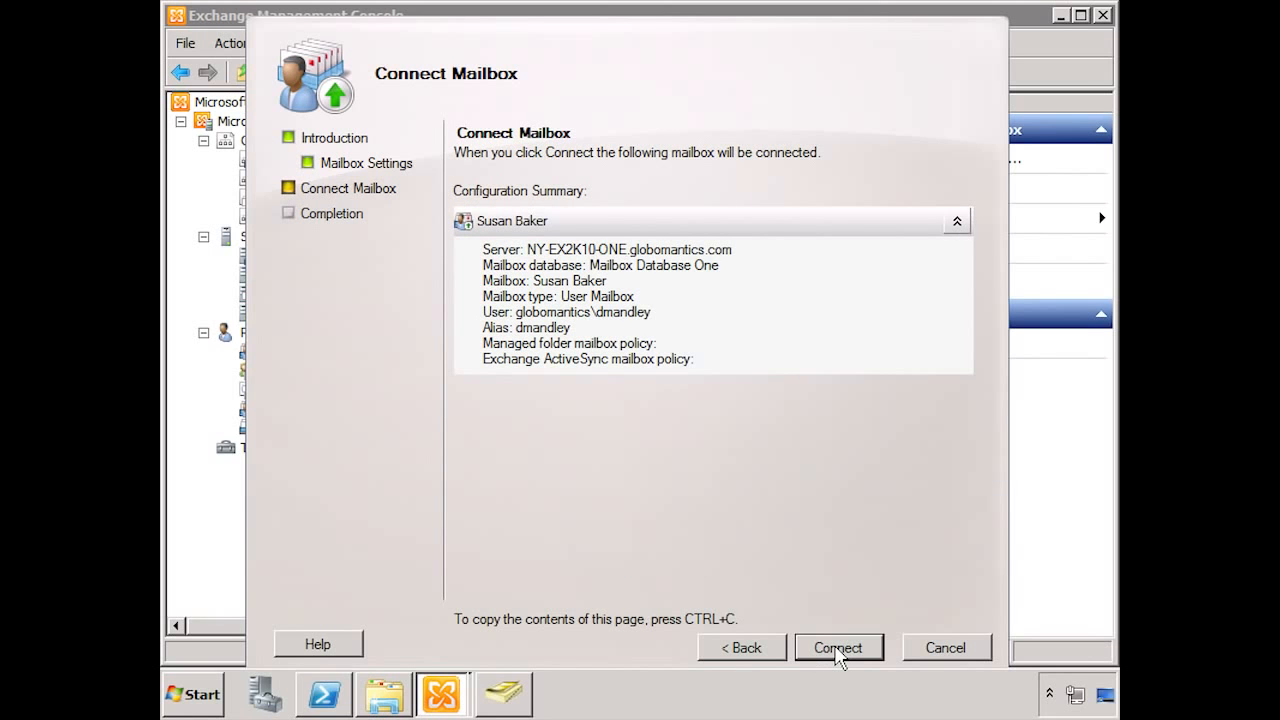
click(838, 648)
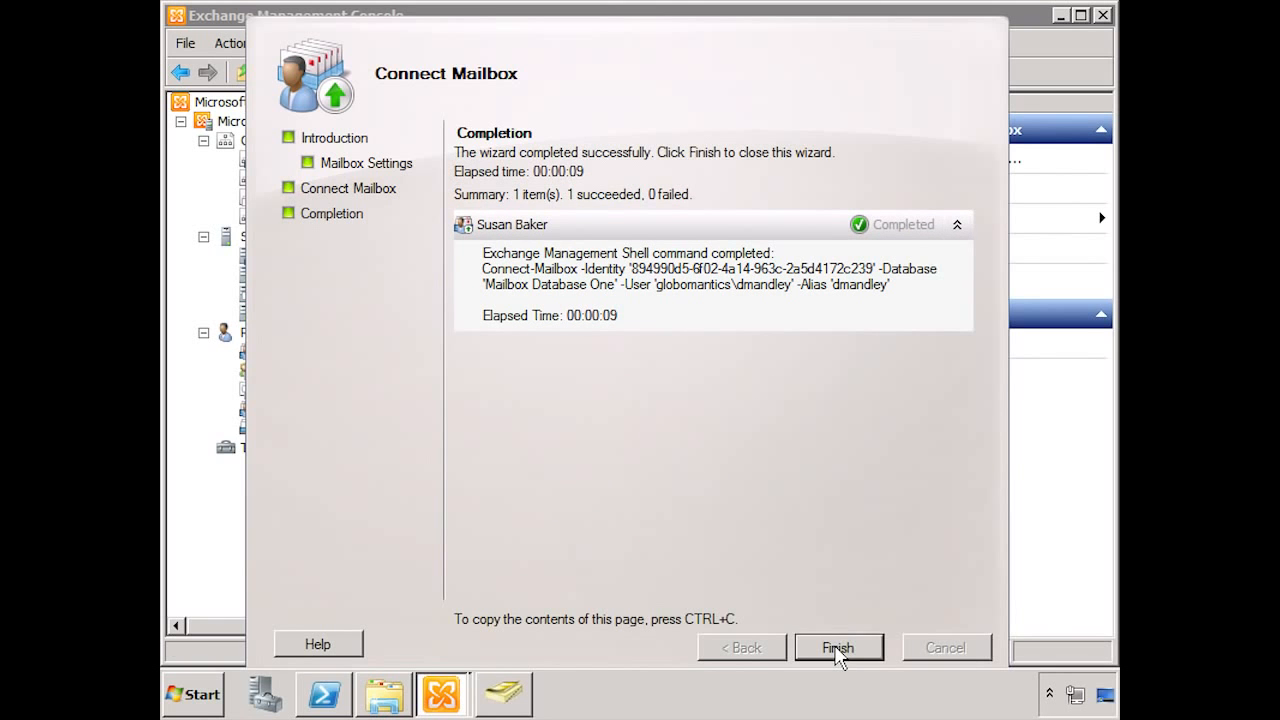
Step: Close the finished wizard and view the Recipient Configuration > Mailbox list with the reconnected user
click(838, 648)
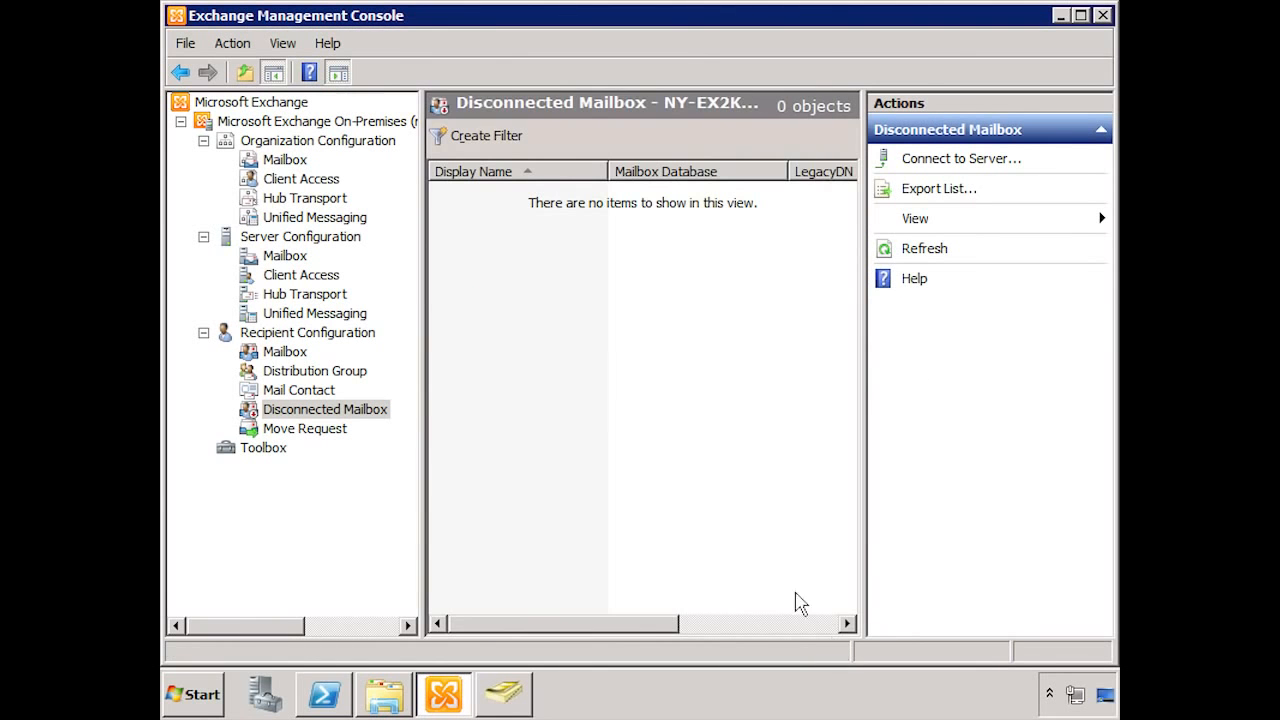
click(288, 352)
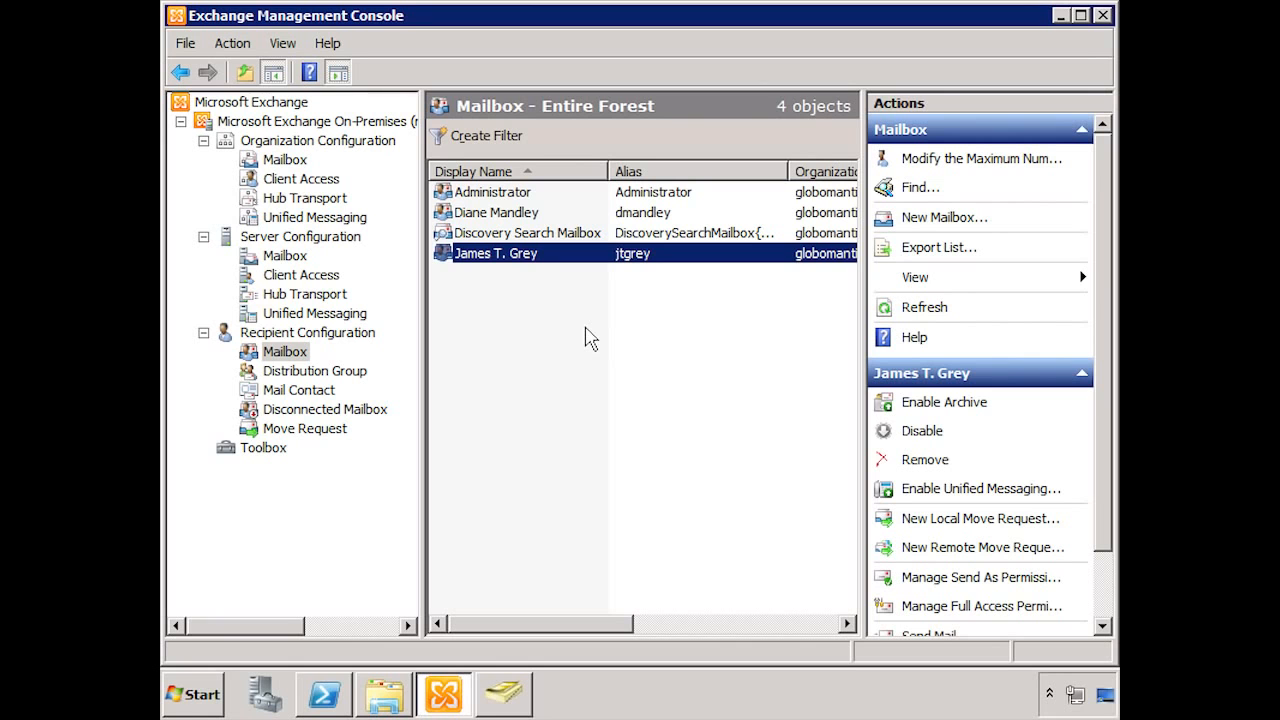
Step: Start a new mailbox database named 'MB Database Two' on server NY-EX2K10-ONE
click(285, 161)
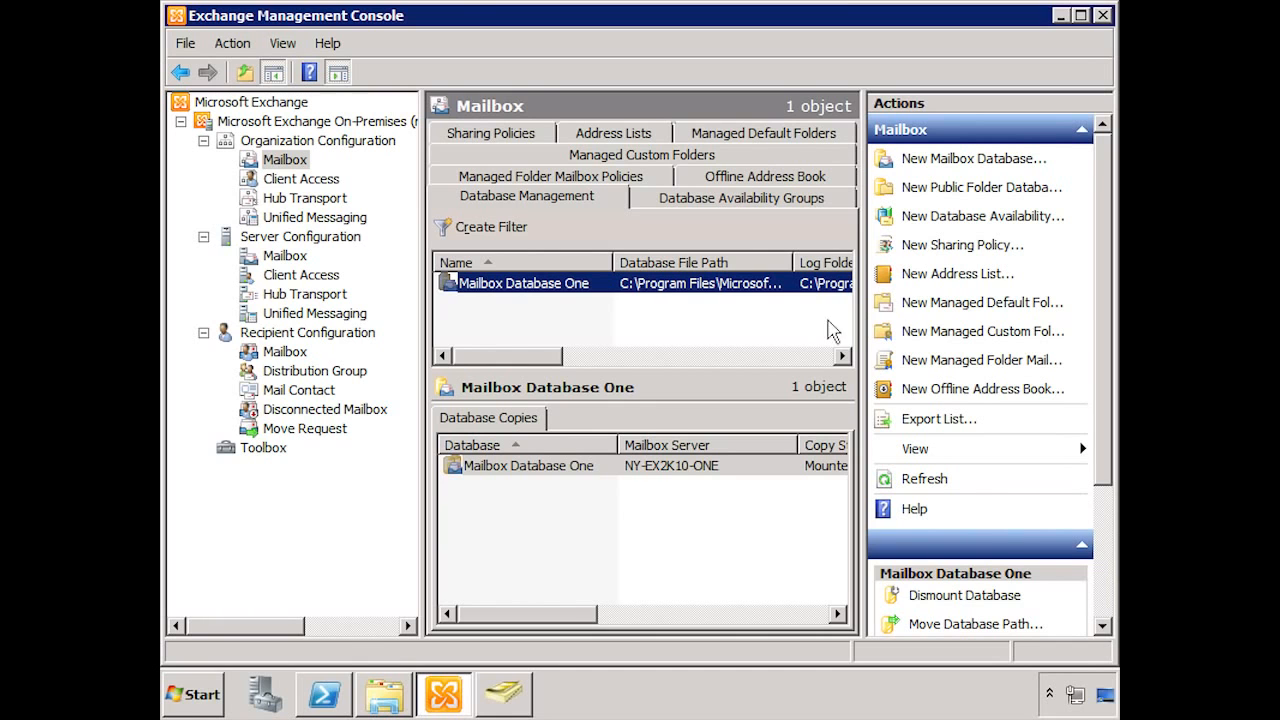
click(954, 160)
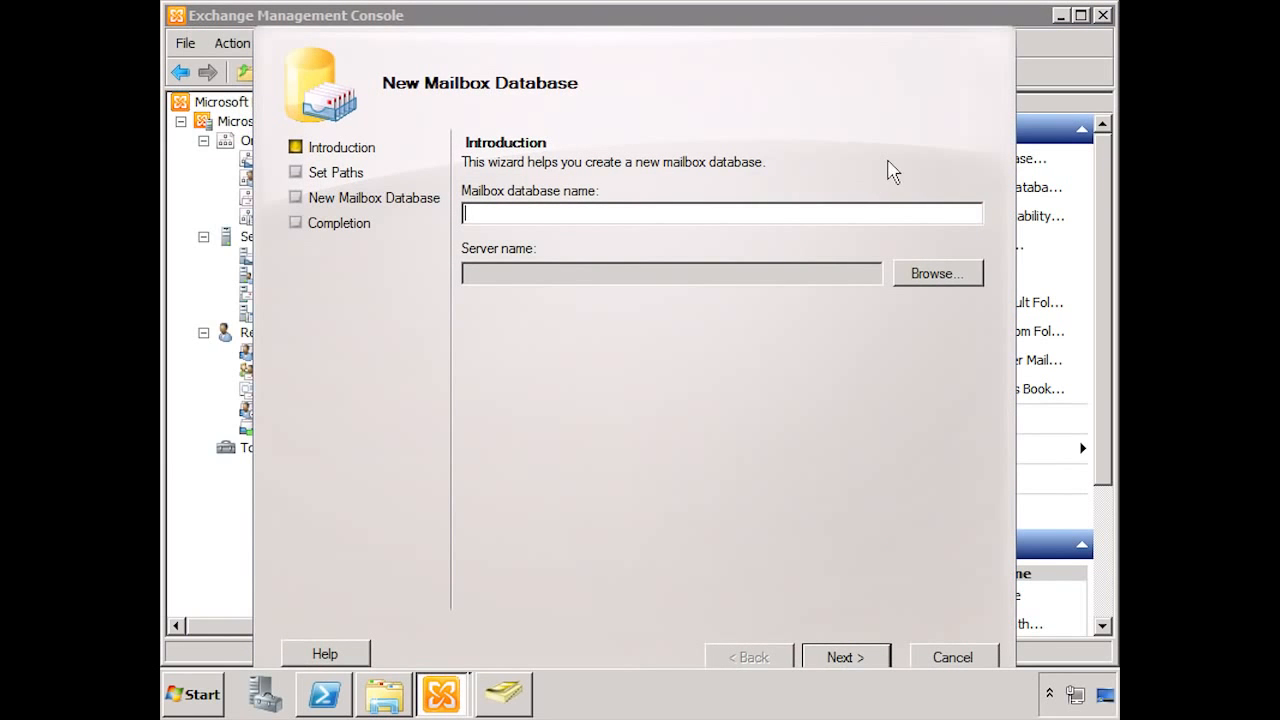
text(MB Database Two)
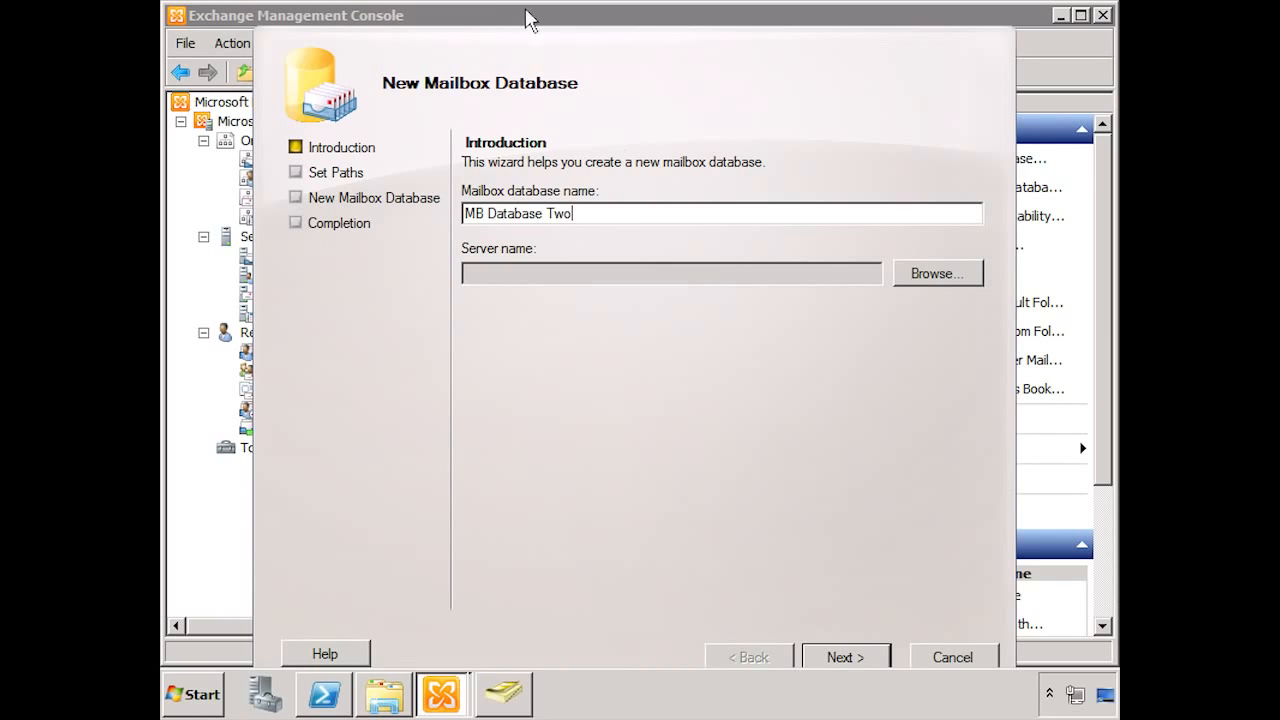
click(916, 276)
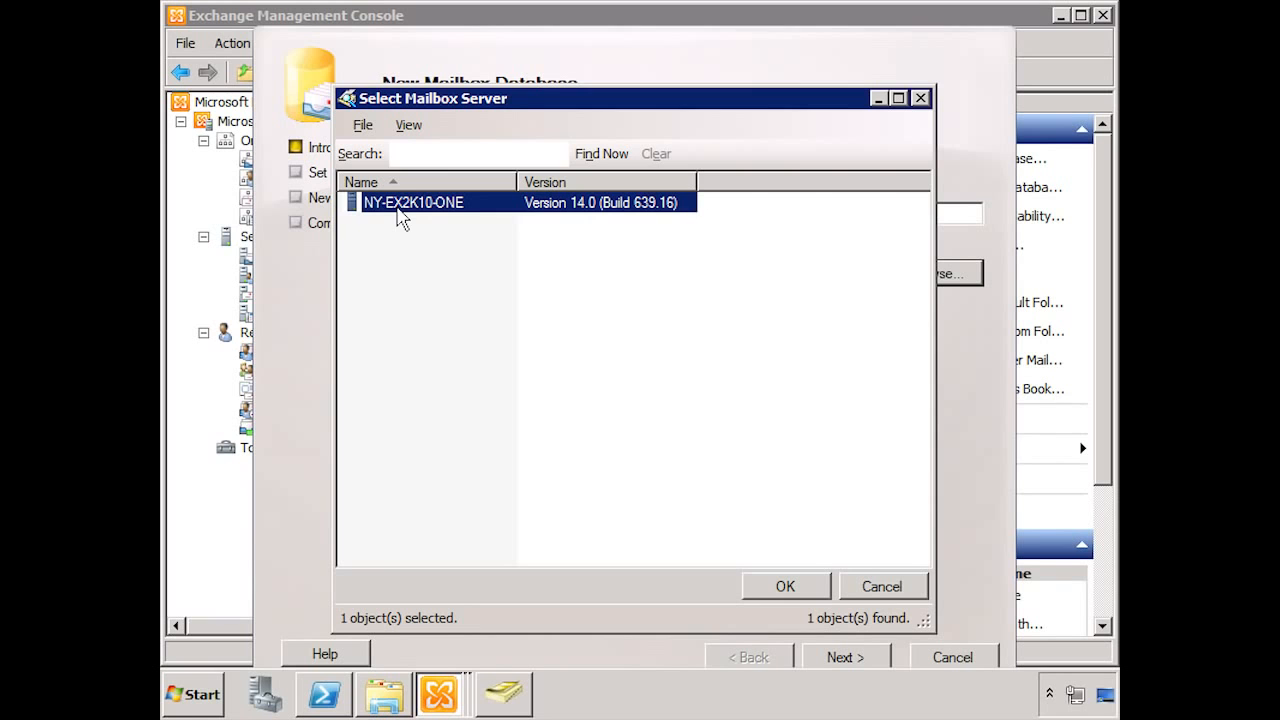
click(787, 587)
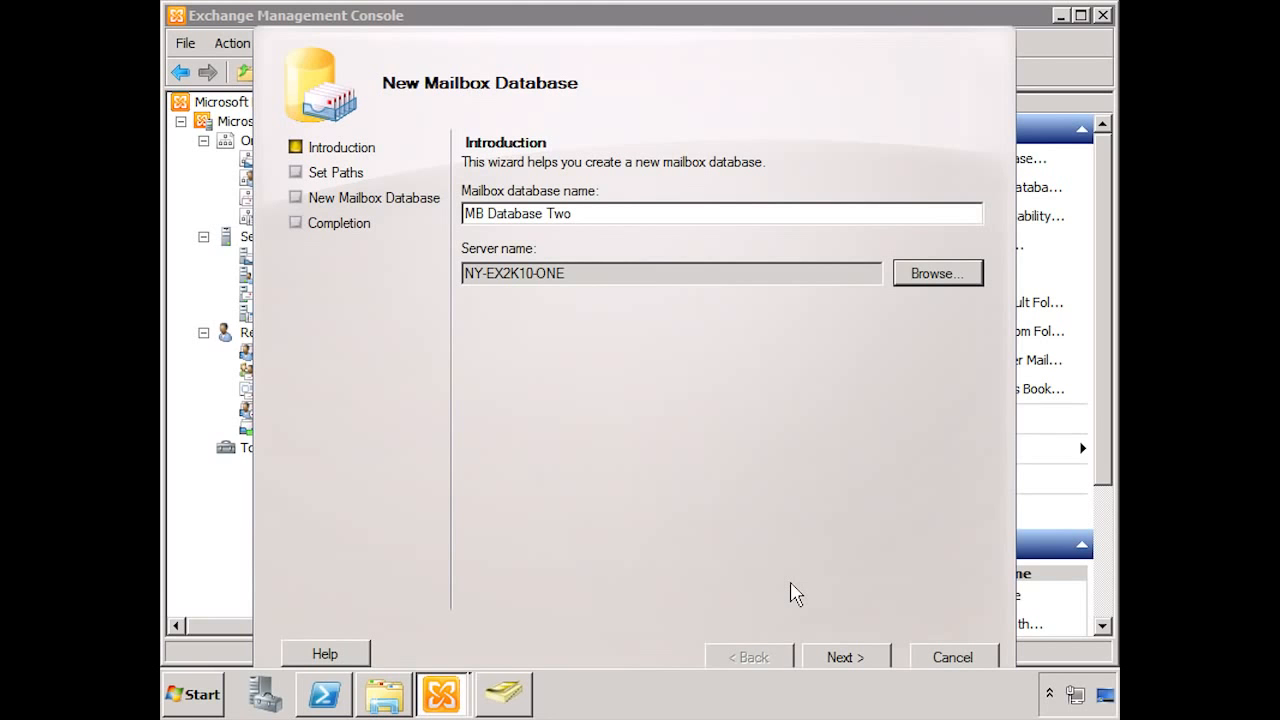
Step: Accept the default database and log paths with mounting enabled, create the database, and finish
click(828, 666)
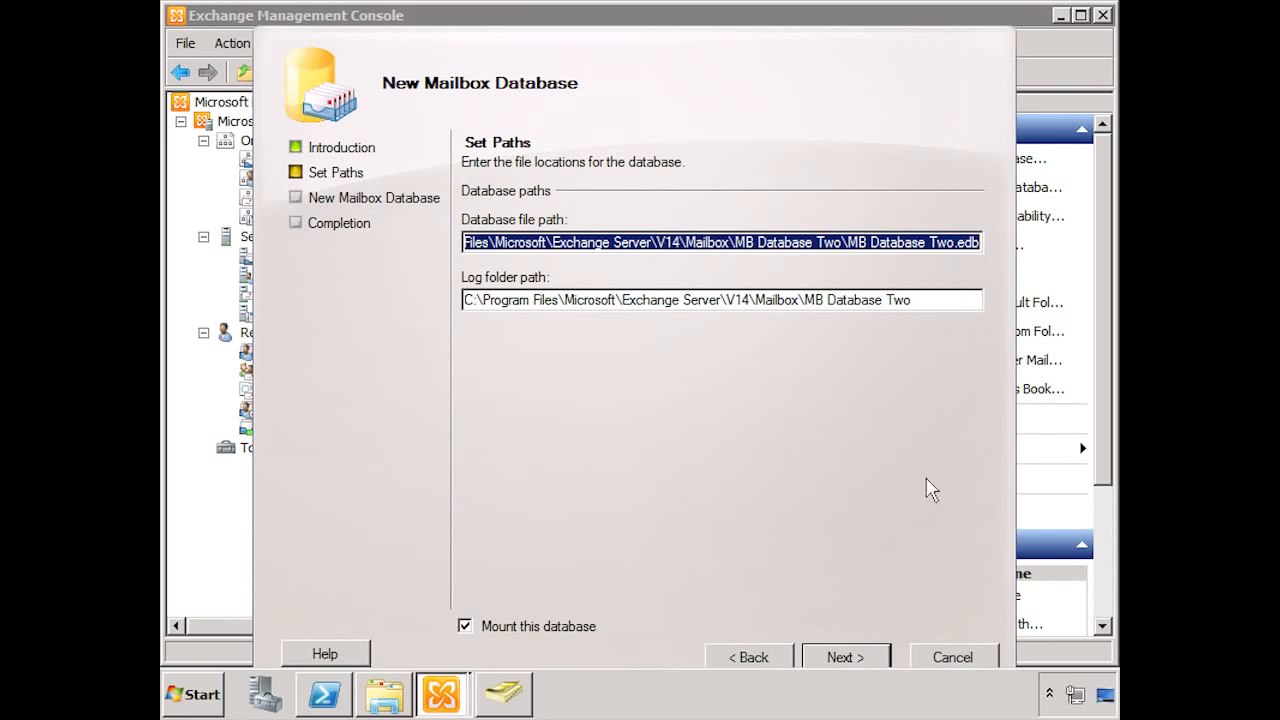
click(852, 660)
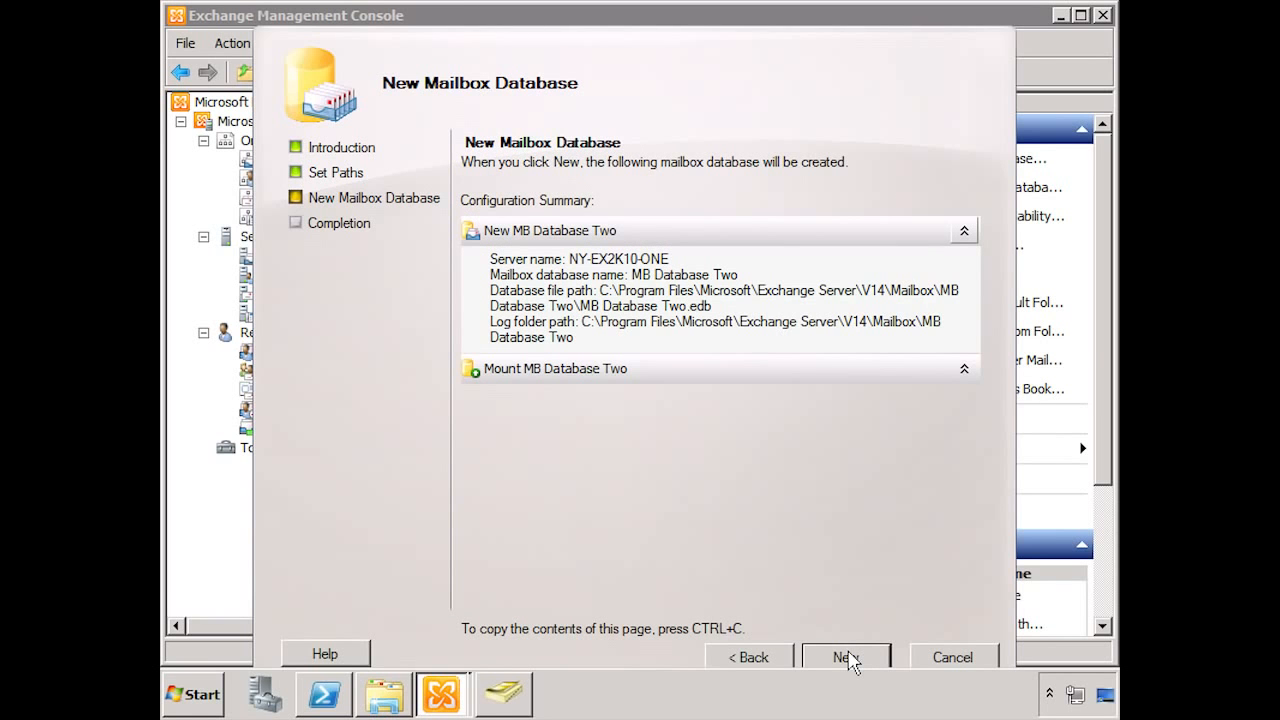
click(848, 658)
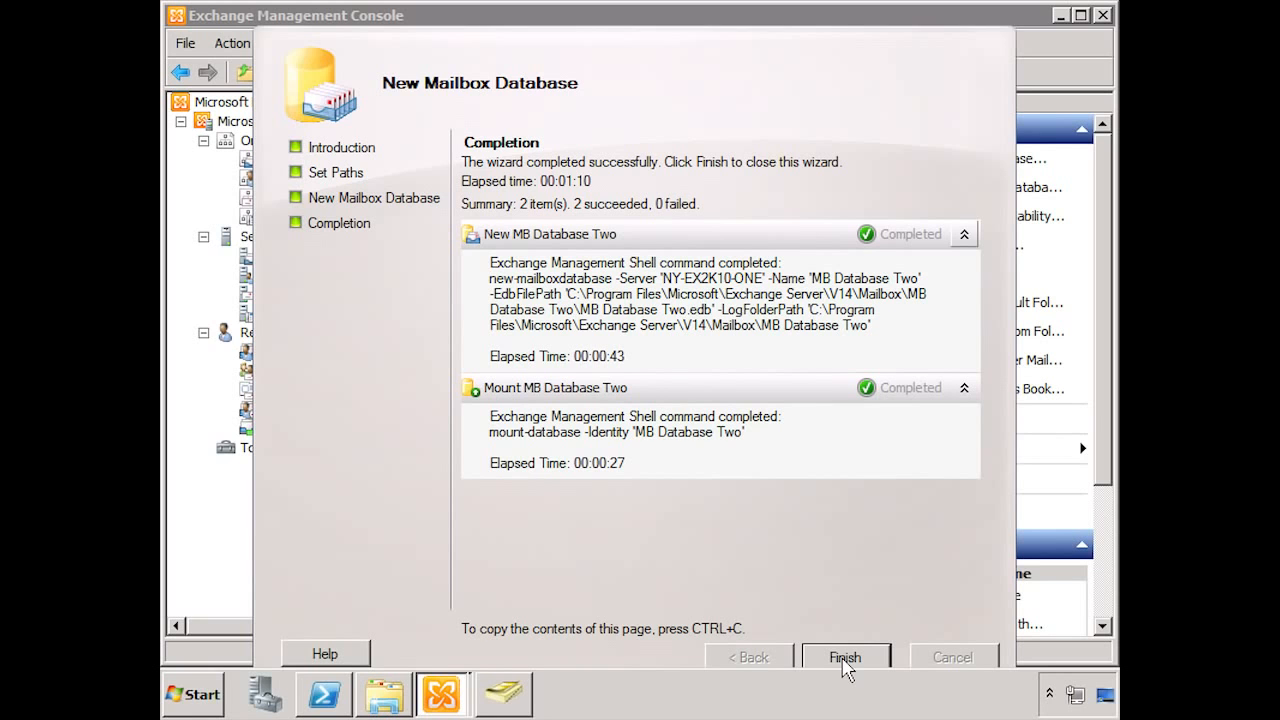
click(845, 657)
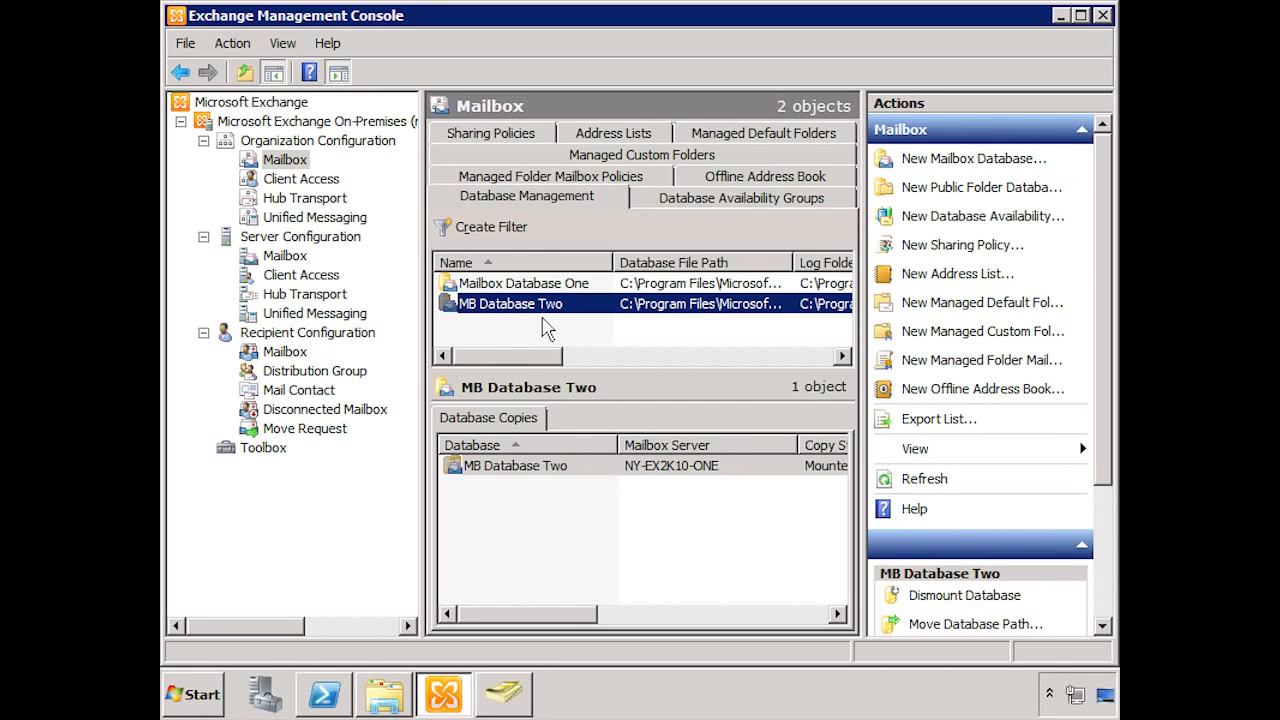
Step: Start a New Local Move Request for the reconnected user's mailbox with target database MB Database Two
click(295, 356)
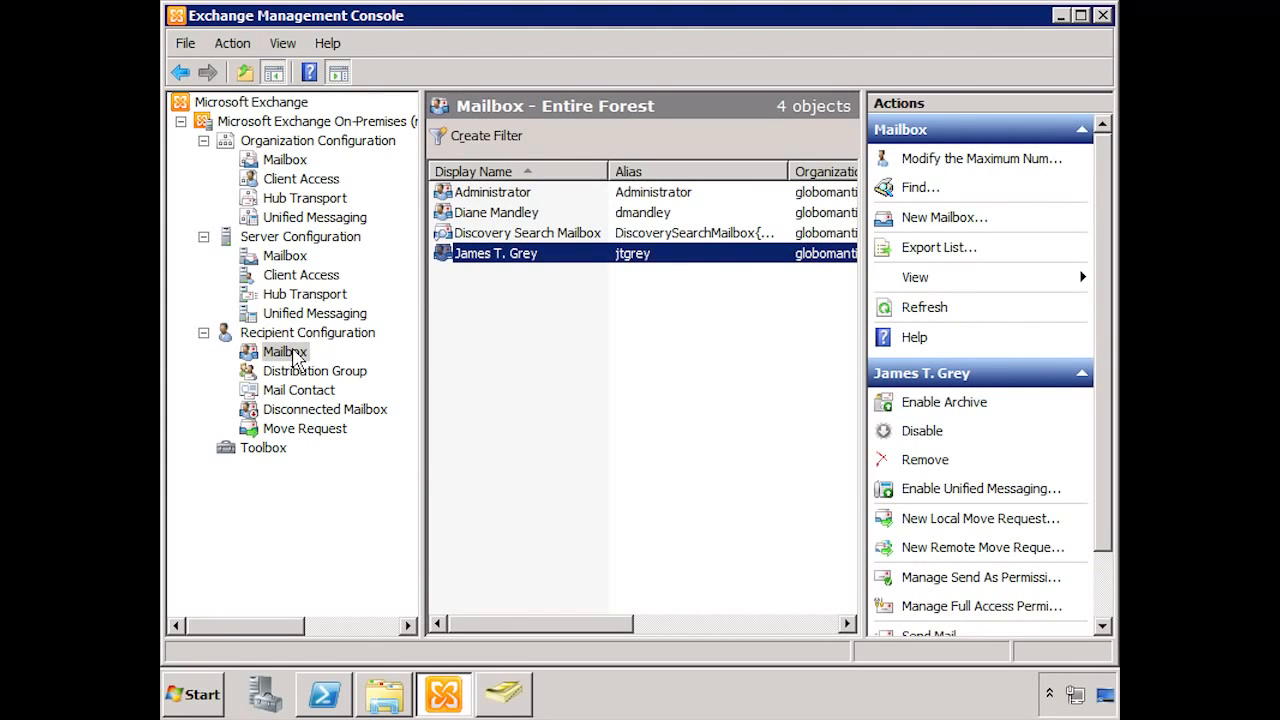
click(511, 214)
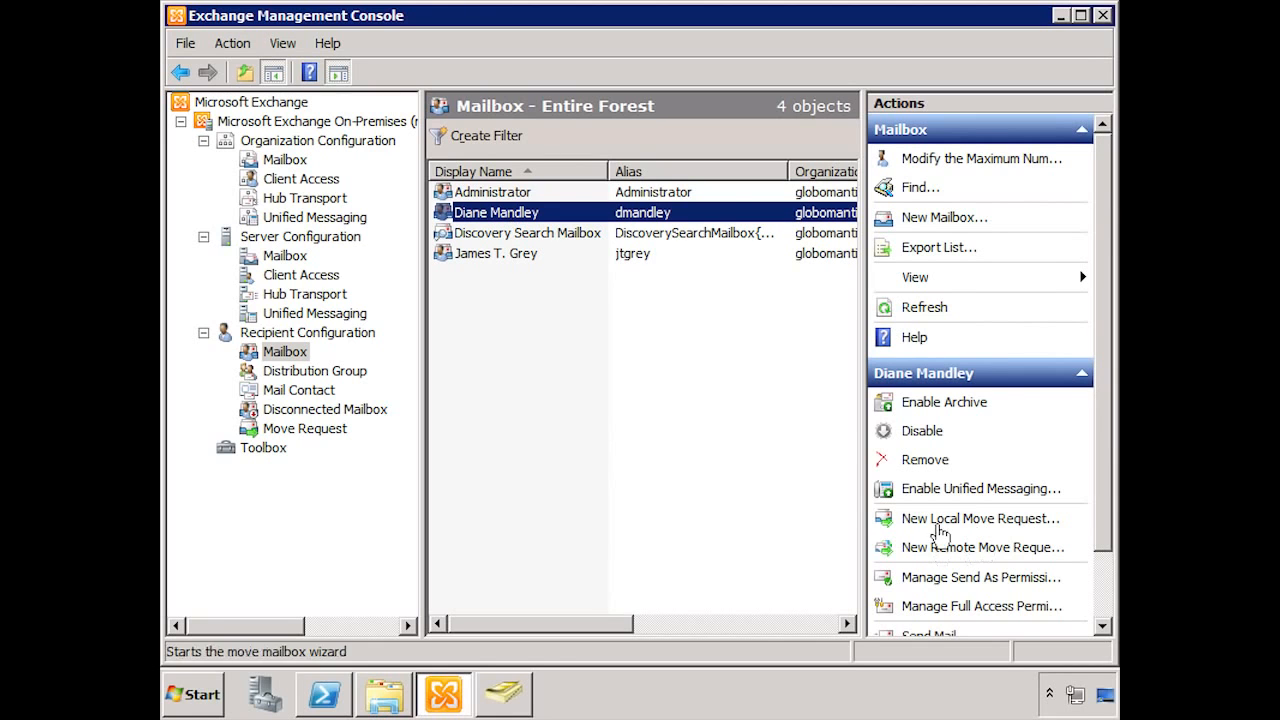
click(990, 520)
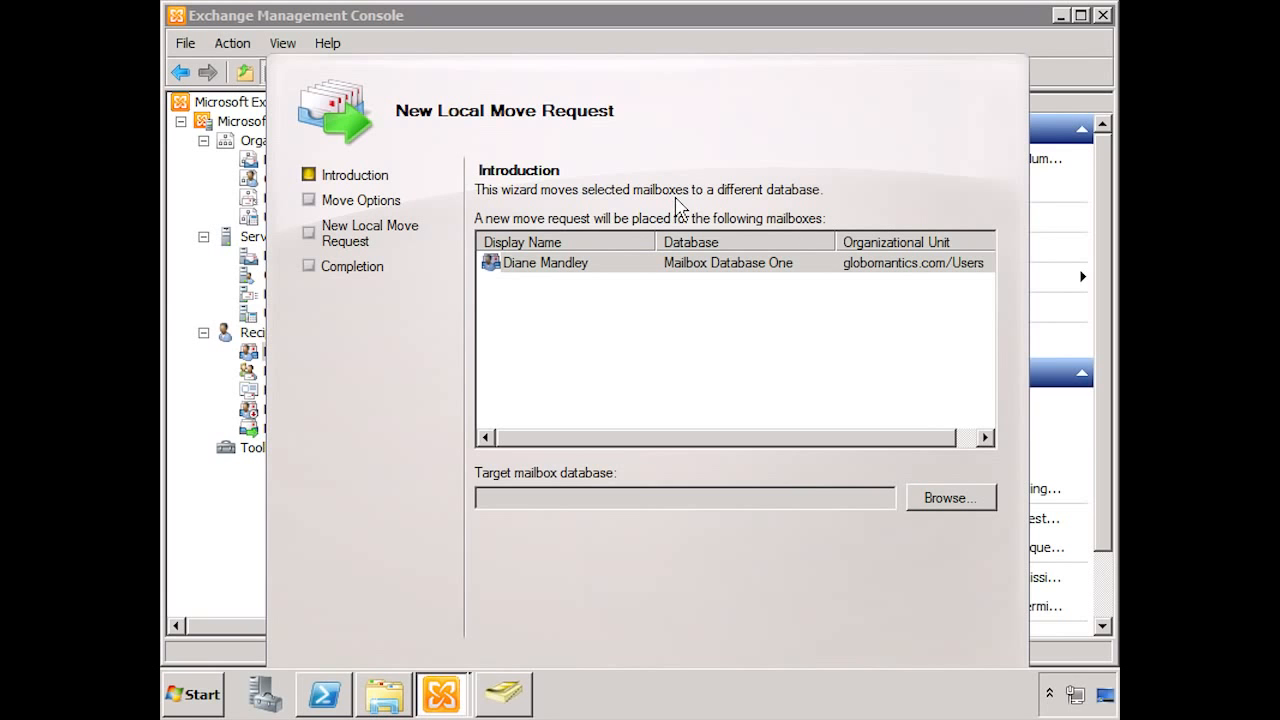
click(950, 497)
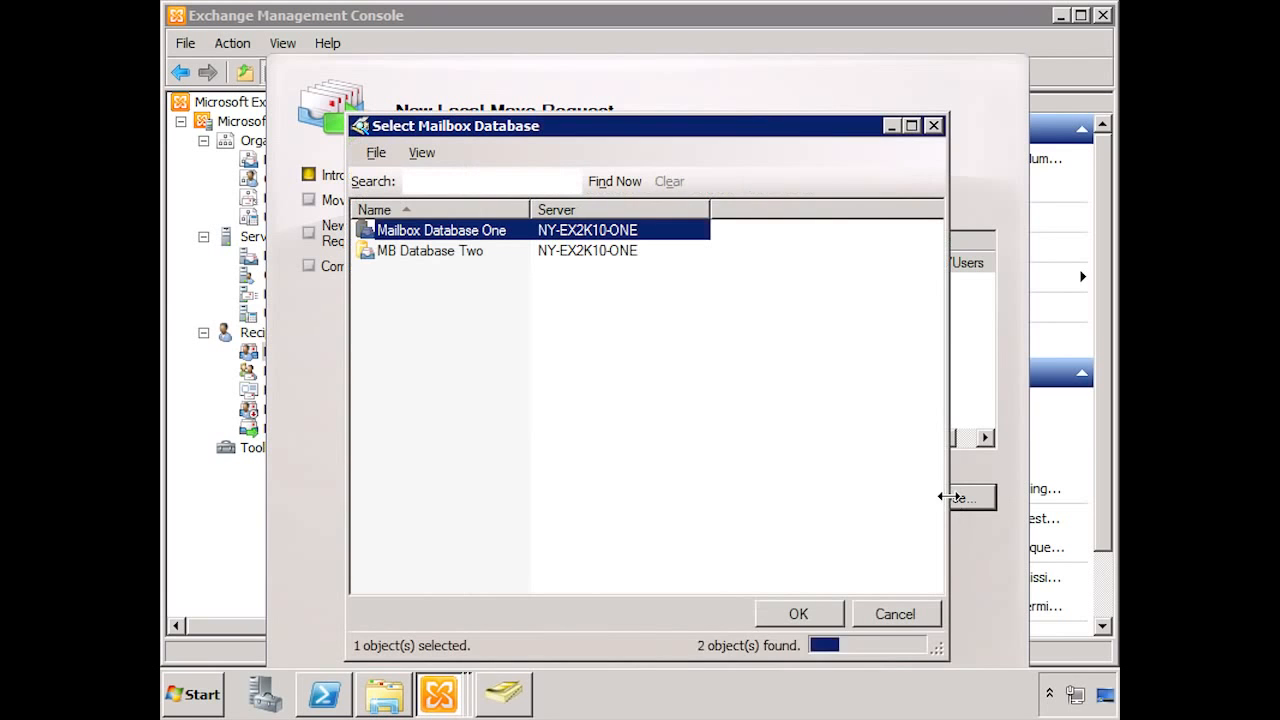
click(456, 254)
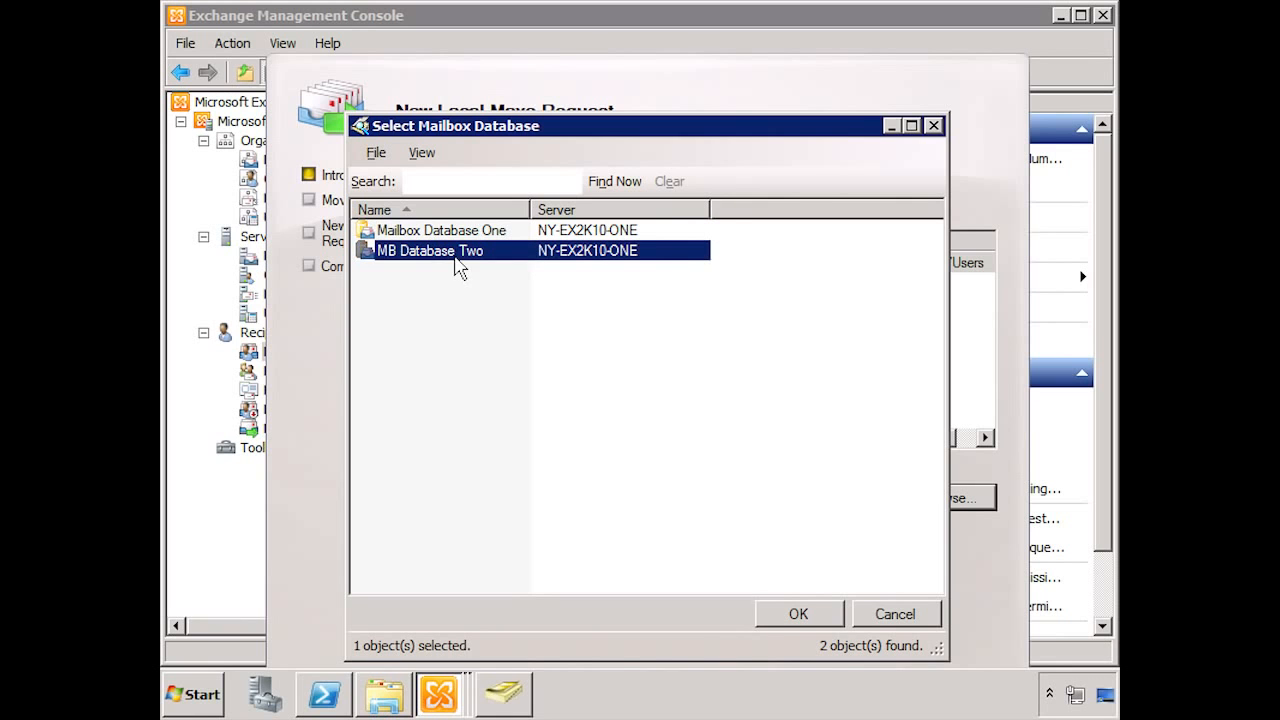
click(795, 612)
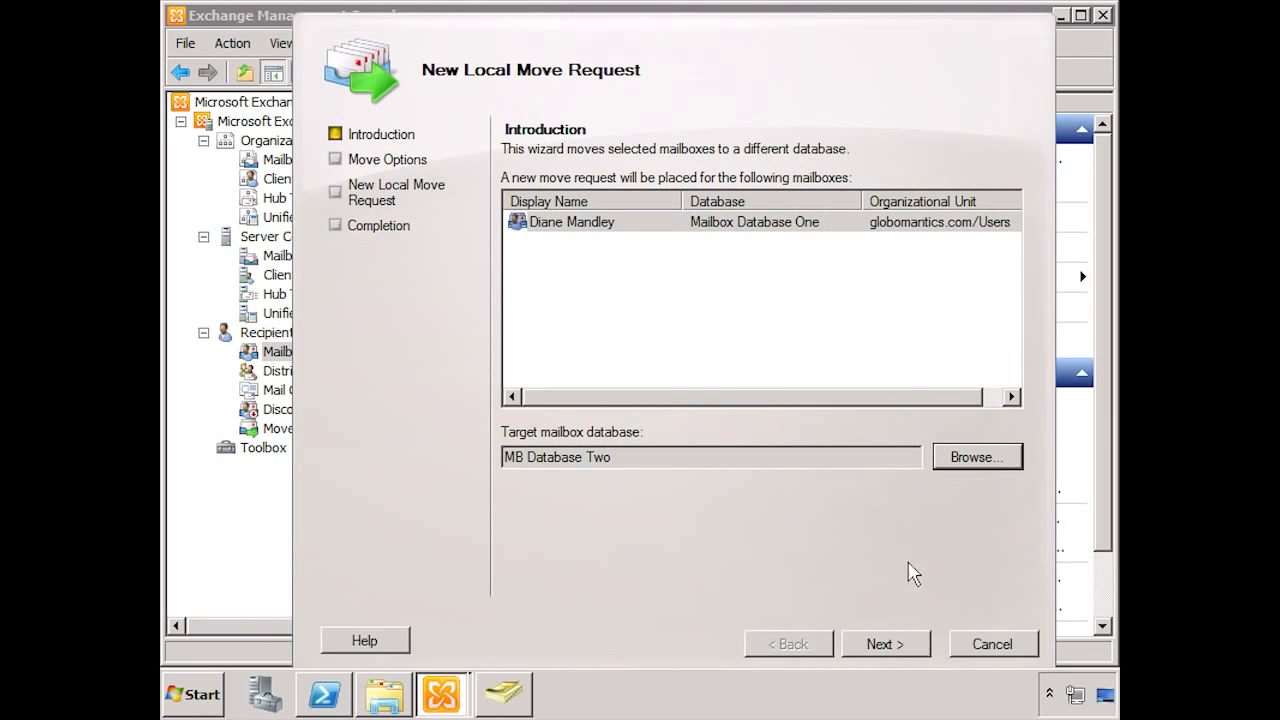
Step: Skip corrupted messages with limit 0, create the move request, and finish once it succeeds
click(889, 652)
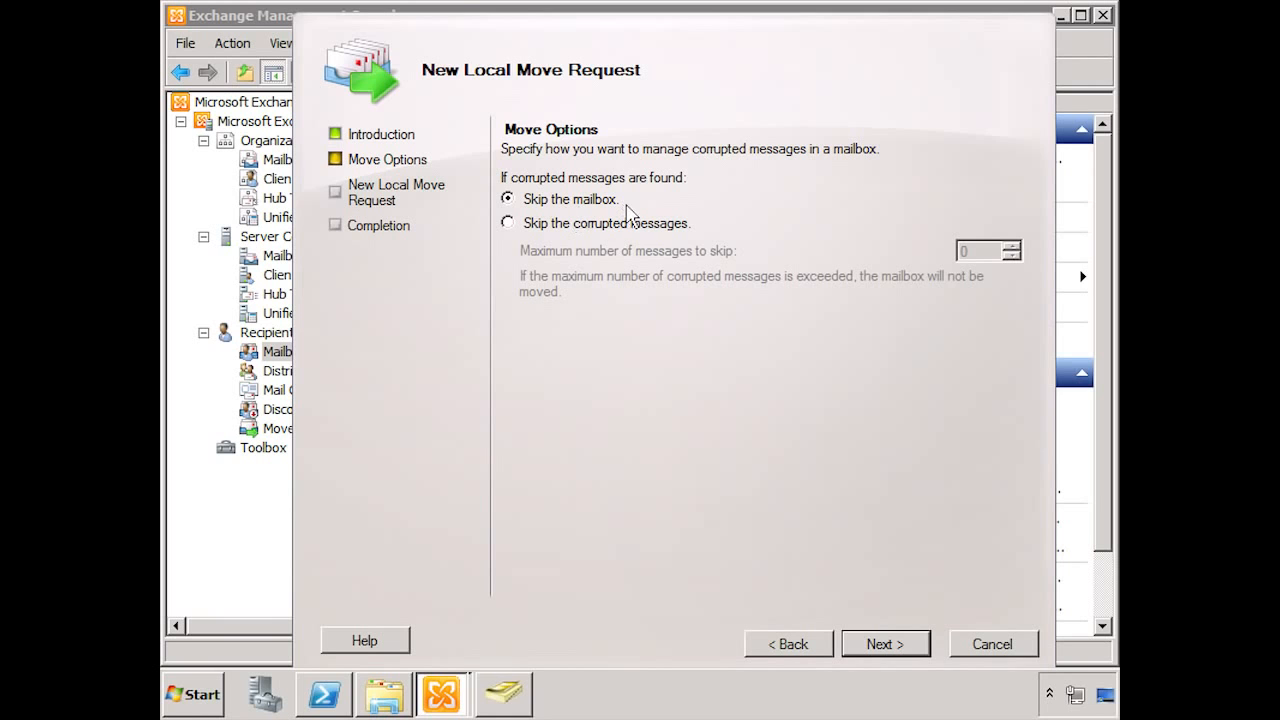
click(527, 226)
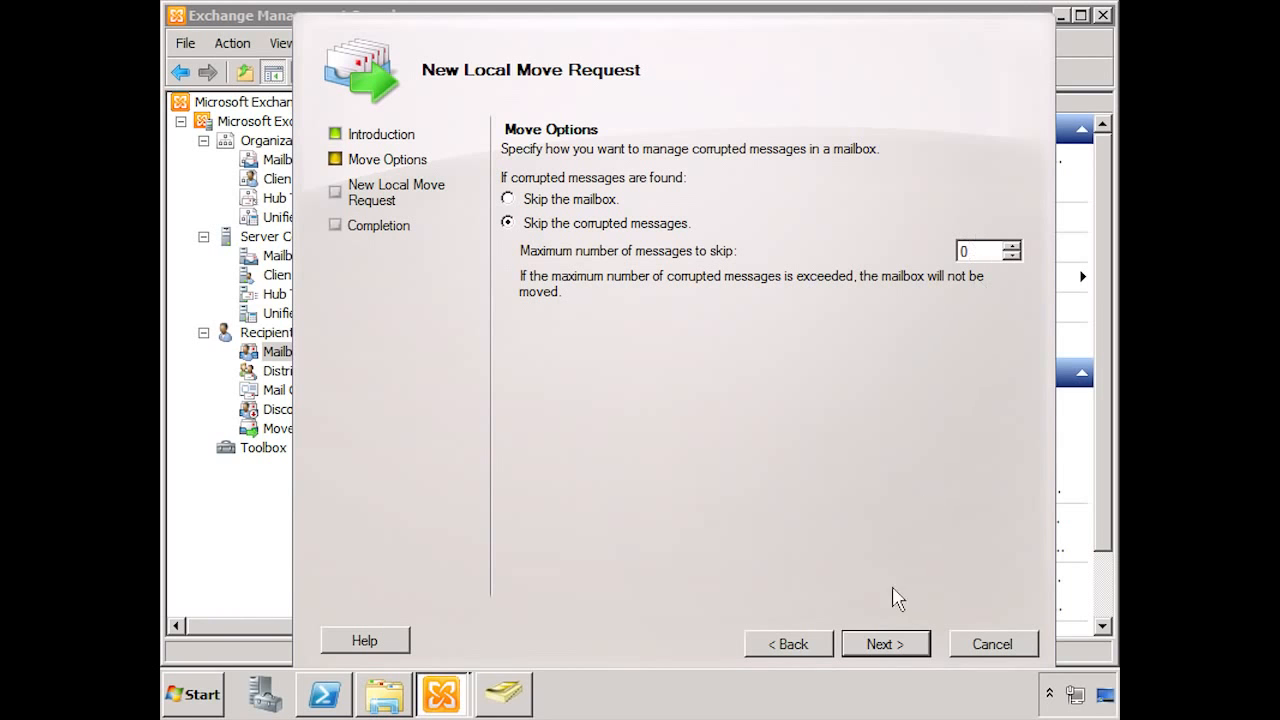
click(880, 645)
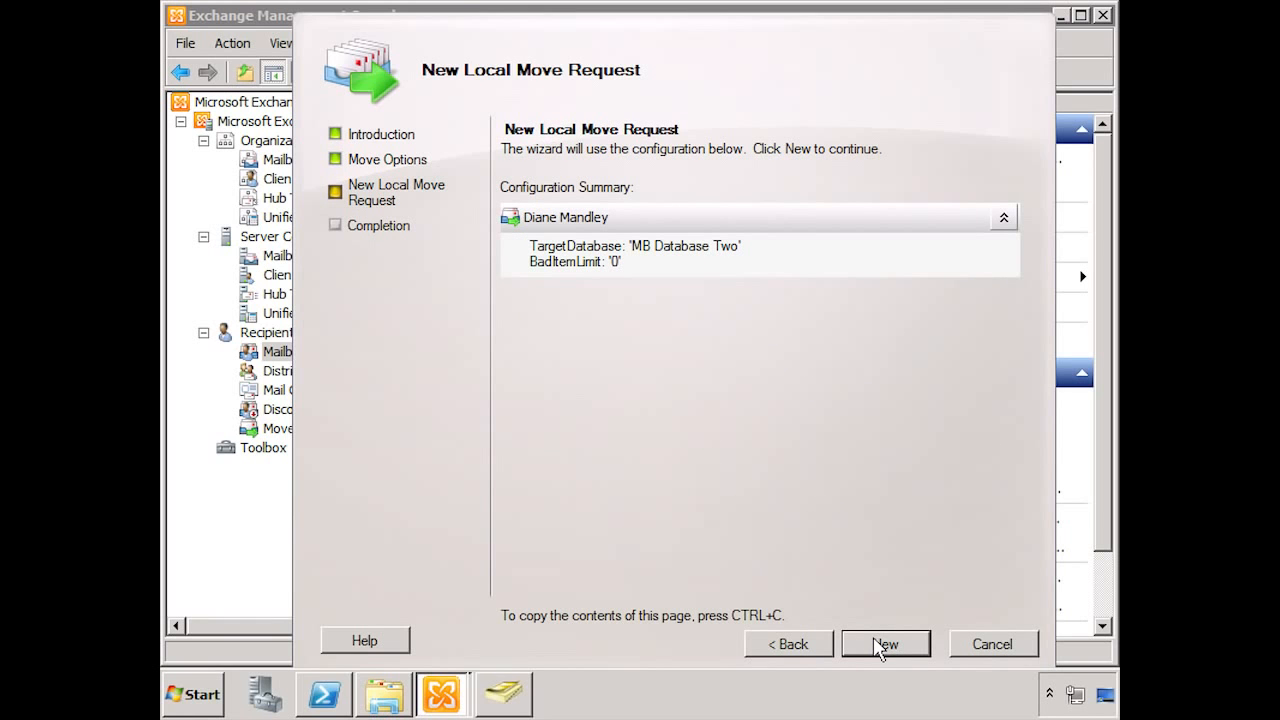
click(877, 641)
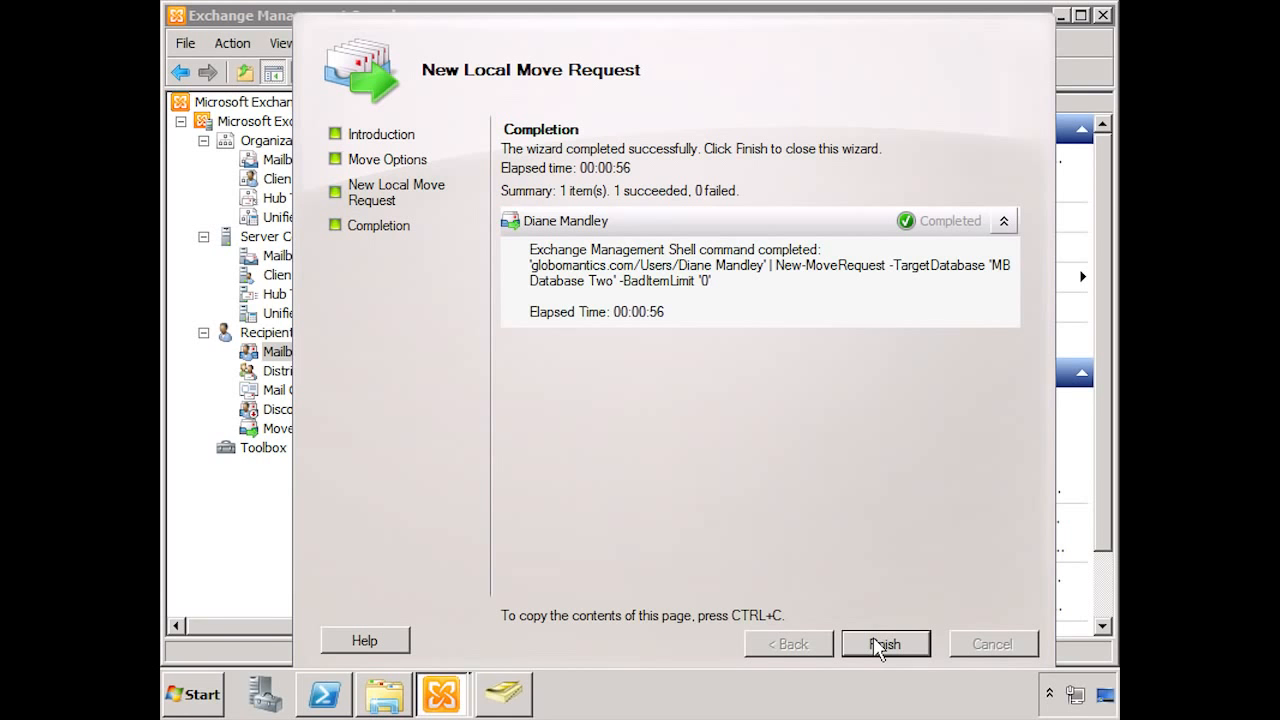
click(880, 646)
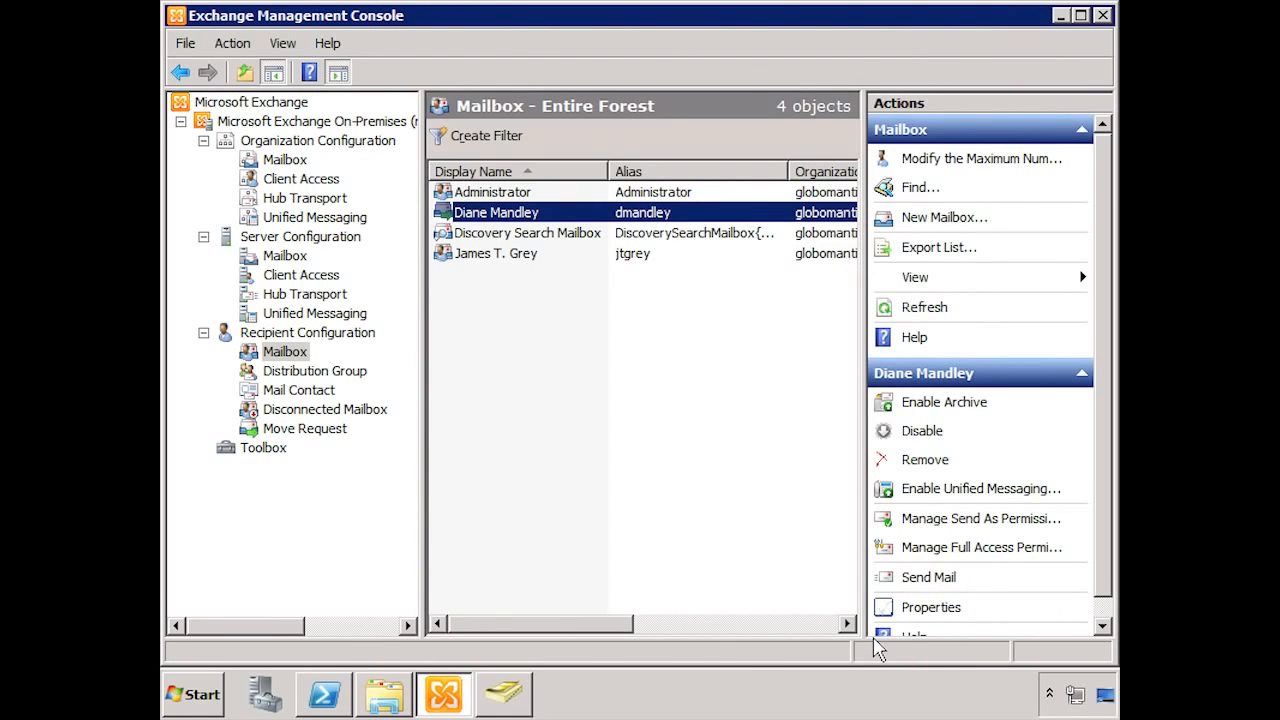